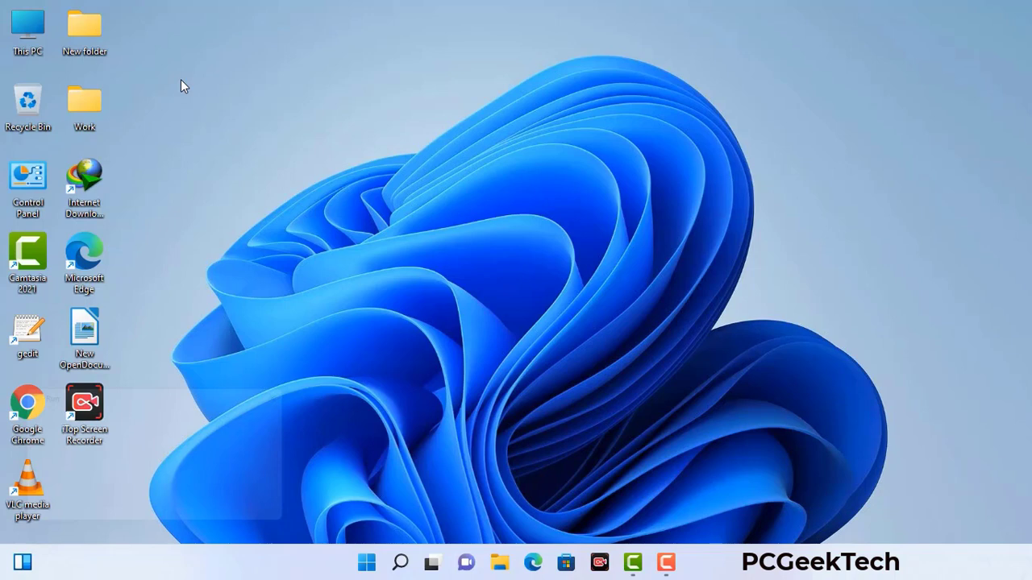
- Open the Run dialog showing msconfig and move it to the upper centre of the screen
{"action": "key", "text": "super+r"}
{"action": "left_click_drag", "start_coordinate": [176, 392], "coordinate": [452, 127]}
- Run msconfig, enable Safe boot with the Network option, apply it, and confirm the restart
{"action": "left_click", "coordinate": [410, 201]}
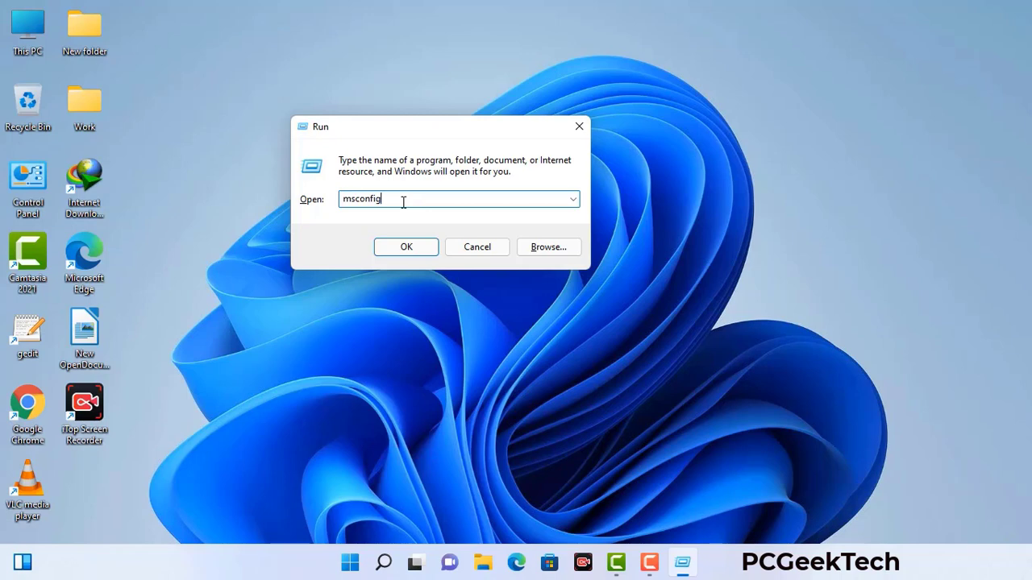
{"action": "left_click", "coordinate": [398, 252]}
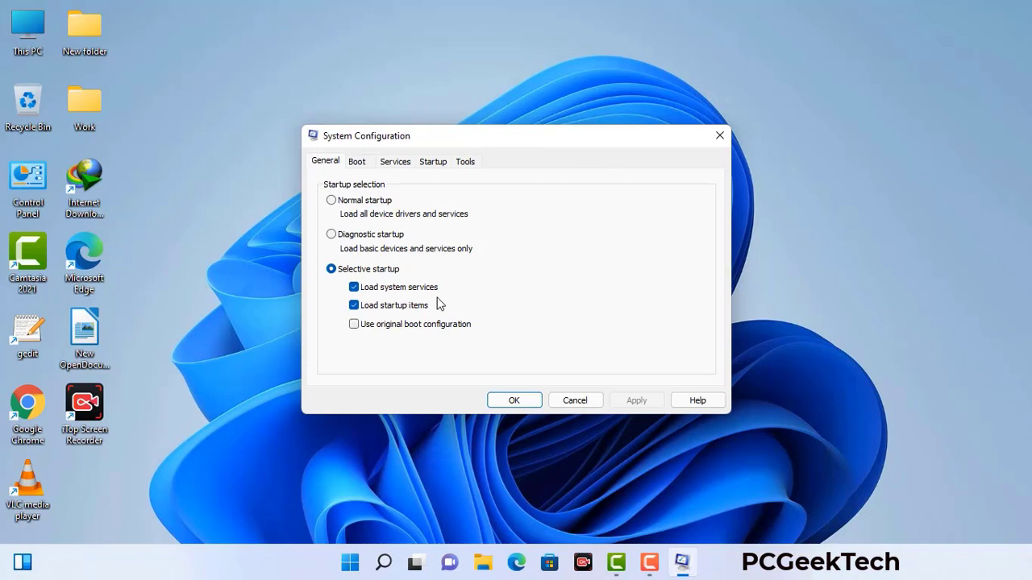
{"action": "left_click", "coordinate": [357, 163]}
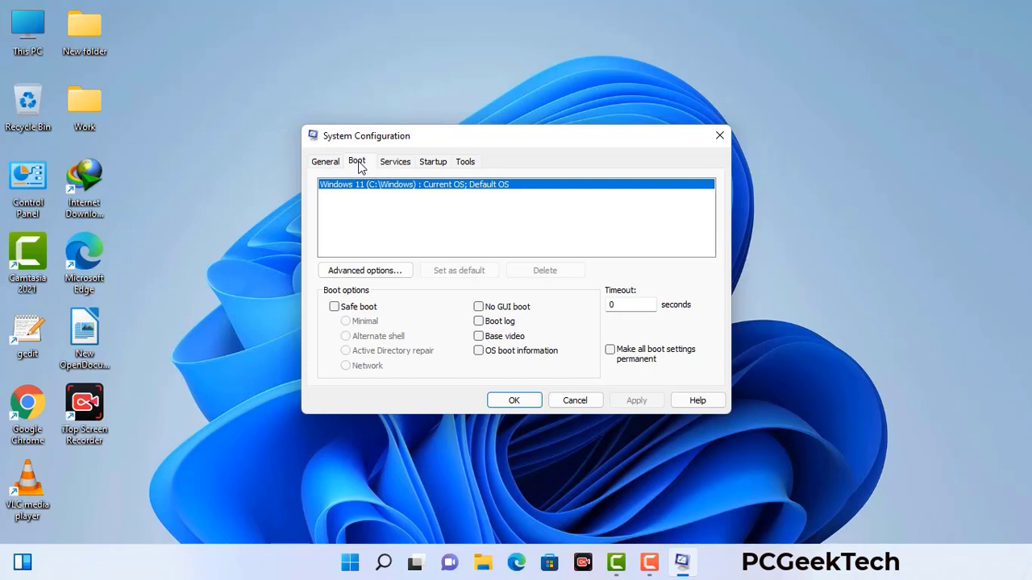
{"action": "left_click", "coordinate": [334, 307]}
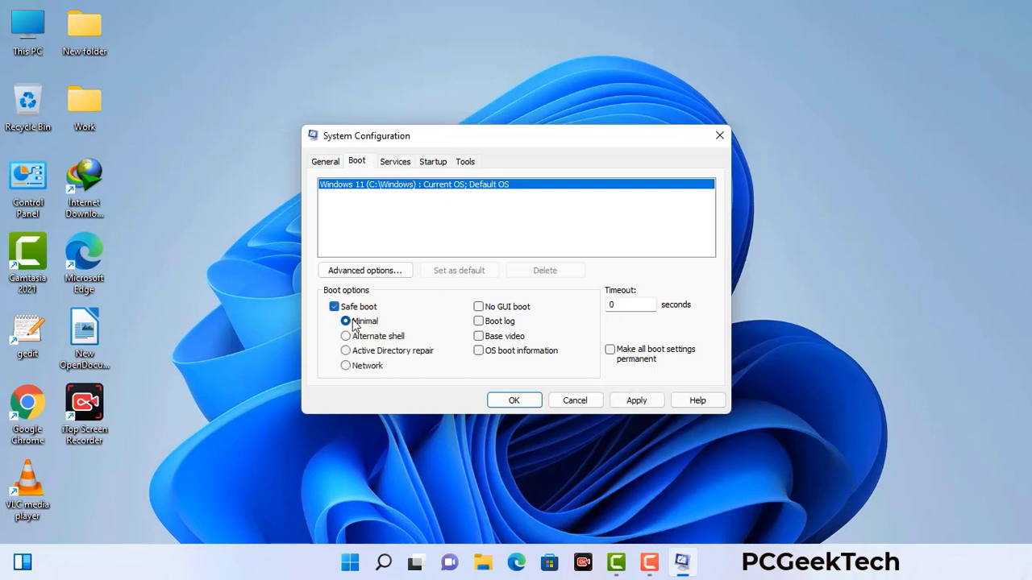
{"action": "left_click", "coordinate": [367, 367]}
{"action": "left_click", "coordinate": [635, 402]}
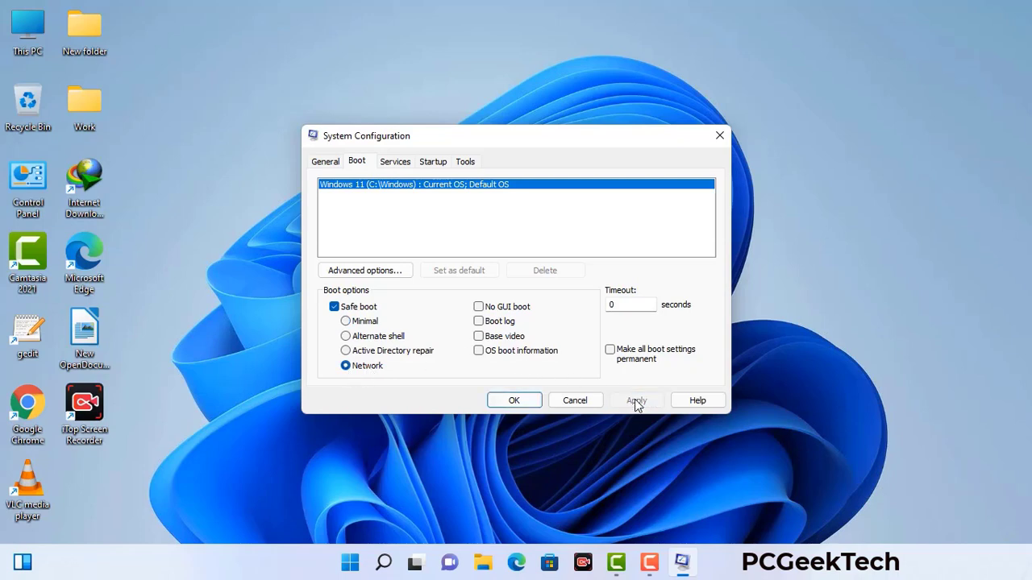
{"action": "left_click", "coordinate": [512, 400]}
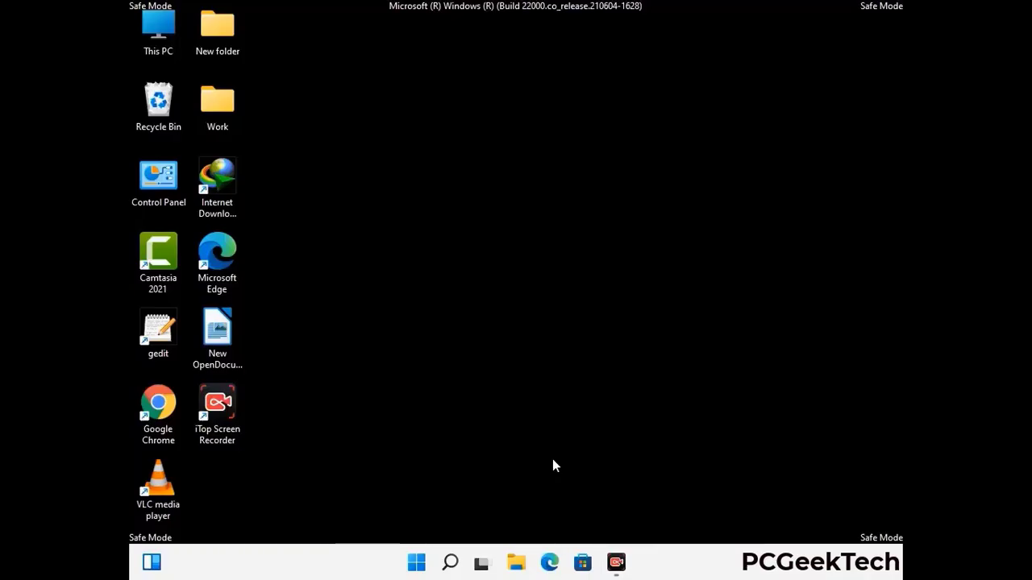
- Turn on 'Show hidden files, folders, and drives' in File Explorer Options, then close Control Panel
{"action": "double_click", "coordinate": [159, 191]}
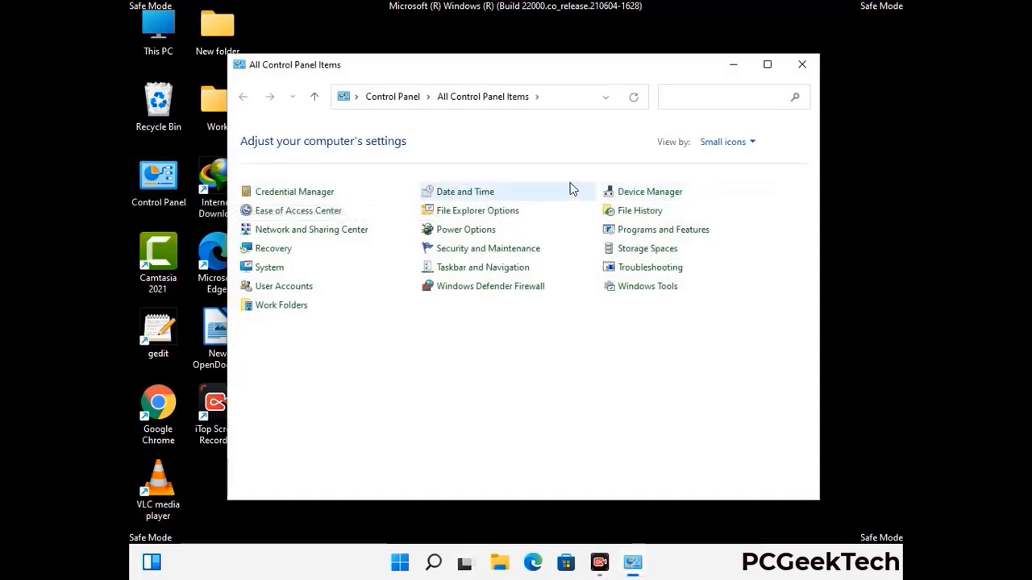
{"action": "left_click", "coordinate": [497, 214]}
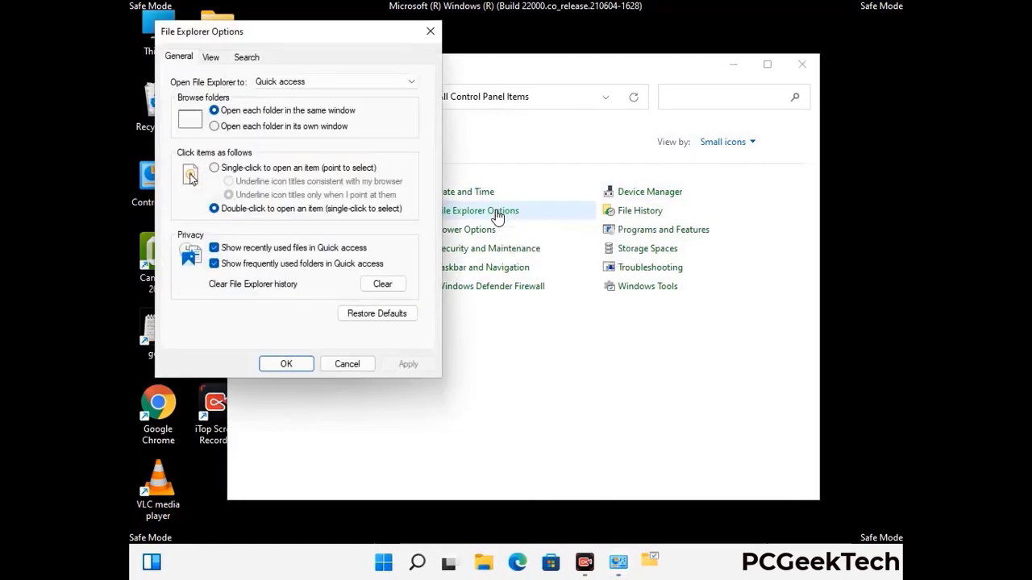
{"action": "left_click", "coordinate": [211, 57]}
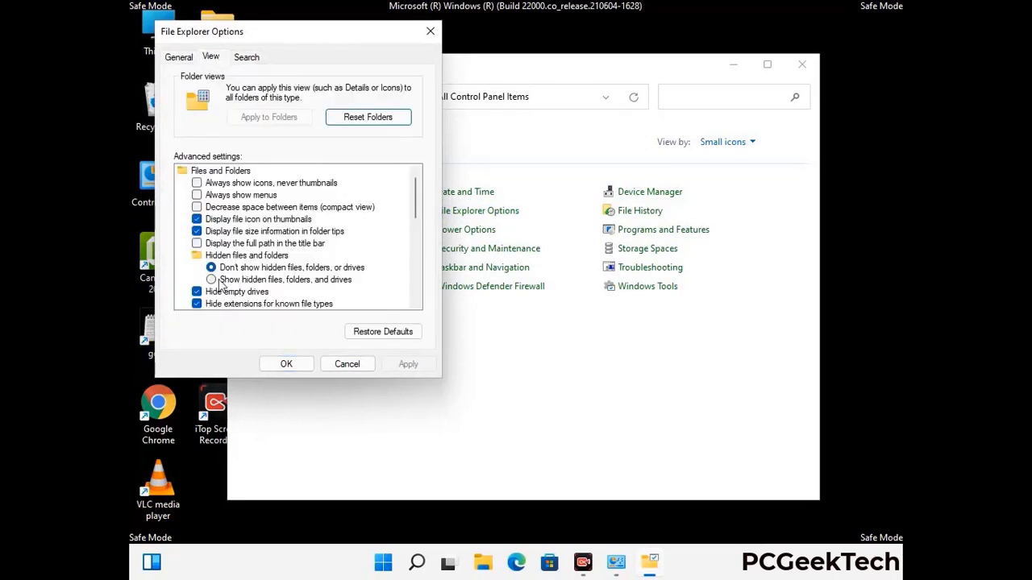
{"action": "left_click", "coordinate": [211, 280]}
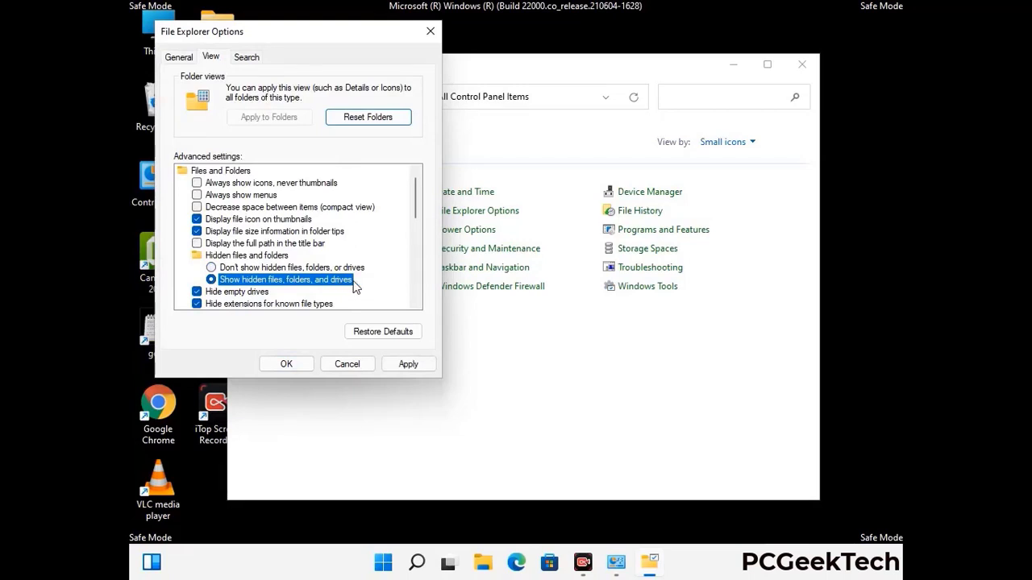
{"action": "left_click", "coordinate": [408, 364]}
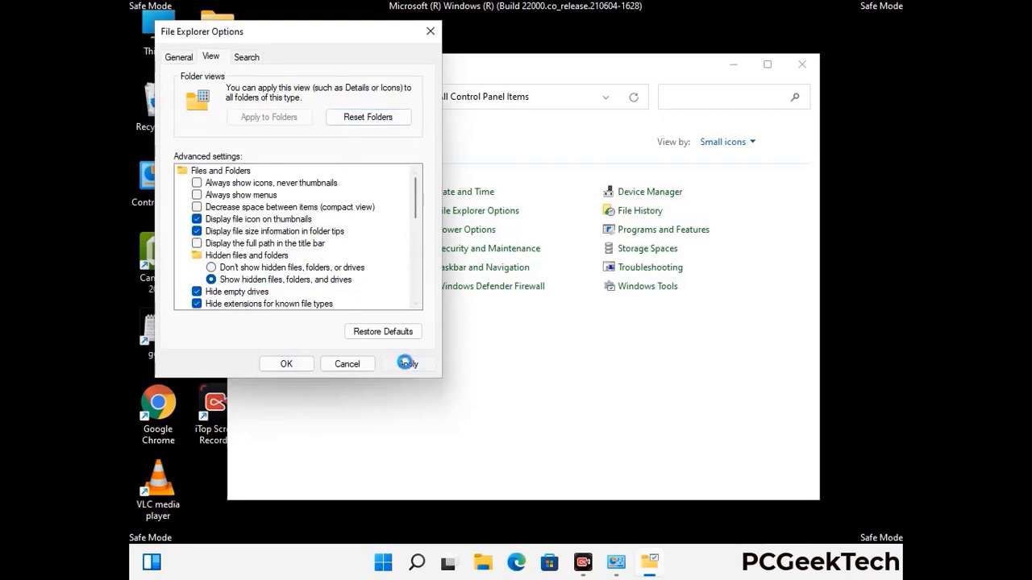
{"action": "left_click", "coordinate": [271, 365]}
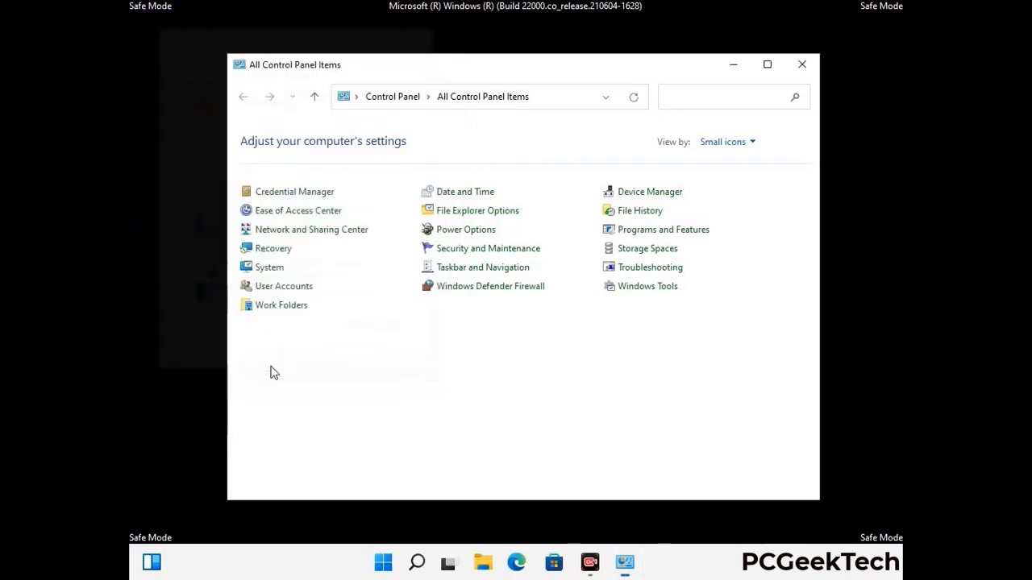
{"action": "left_click", "coordinate": [802, 65]}
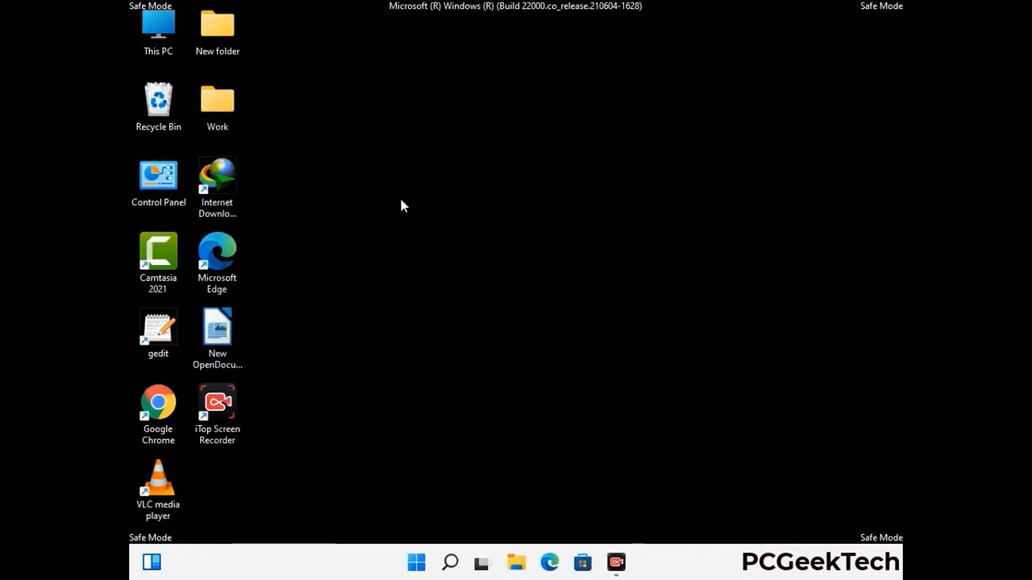
- Browse in File Explorer from This PC to C:\Windows\System32\drivers\etc
{"action": "double_click", "coordinate": [153, 50]}
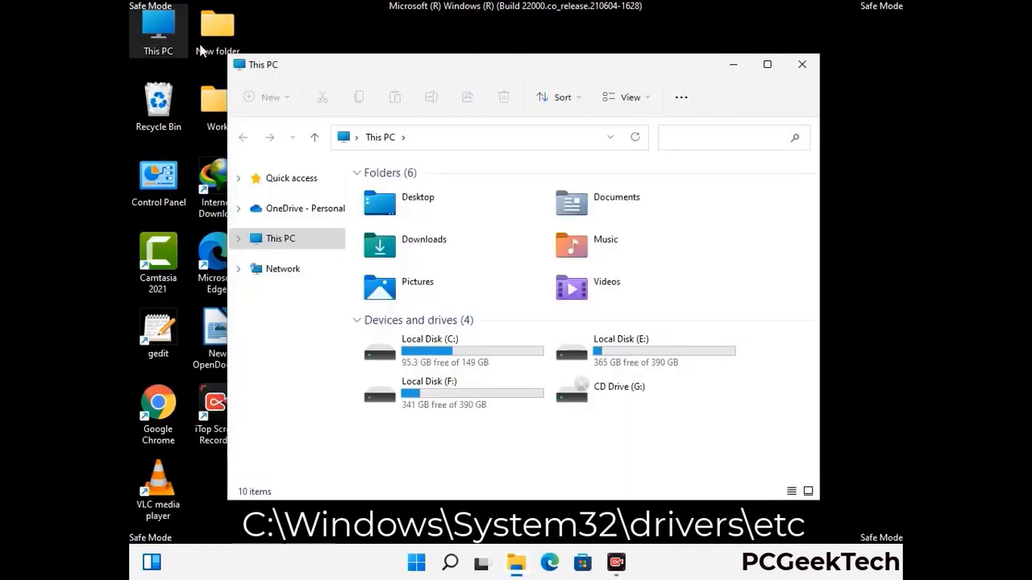
{"action": "double_click", "coordinate": [451, 353]}
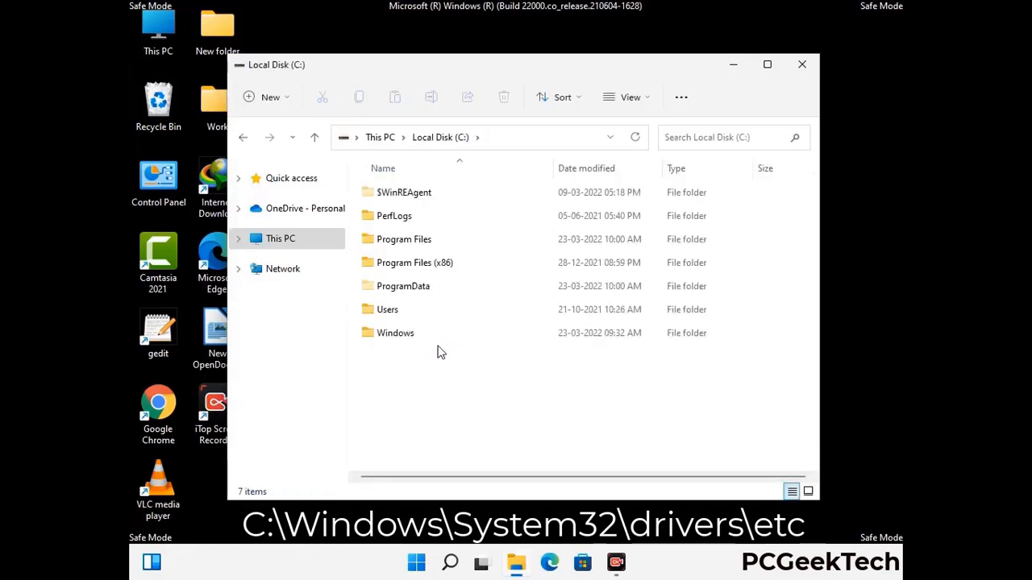
{"action": "left_click", "coordinate": [387, 339]}
{"action": "double_click", "coordinate": [387, 338]}
{"action": "scroll", "coordinate": [516, 342], "scroll_direction": "down", "scroll_amount": 6}
{"action": "scroll", "coordinate": [513, 349], "scroll_direction": "down", "scroll_amount": 12}
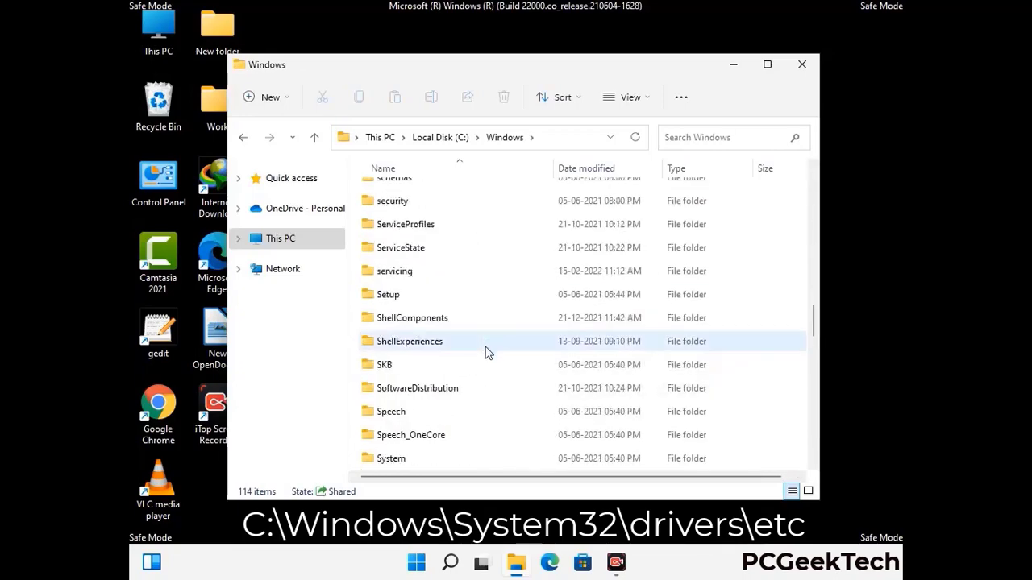
{"action": "scroll", "coordinate": [484, 366], "scroll_direction": "down", "scroll_amount": 2}
{"action": "double_click", "coordinate": [395, 341]}
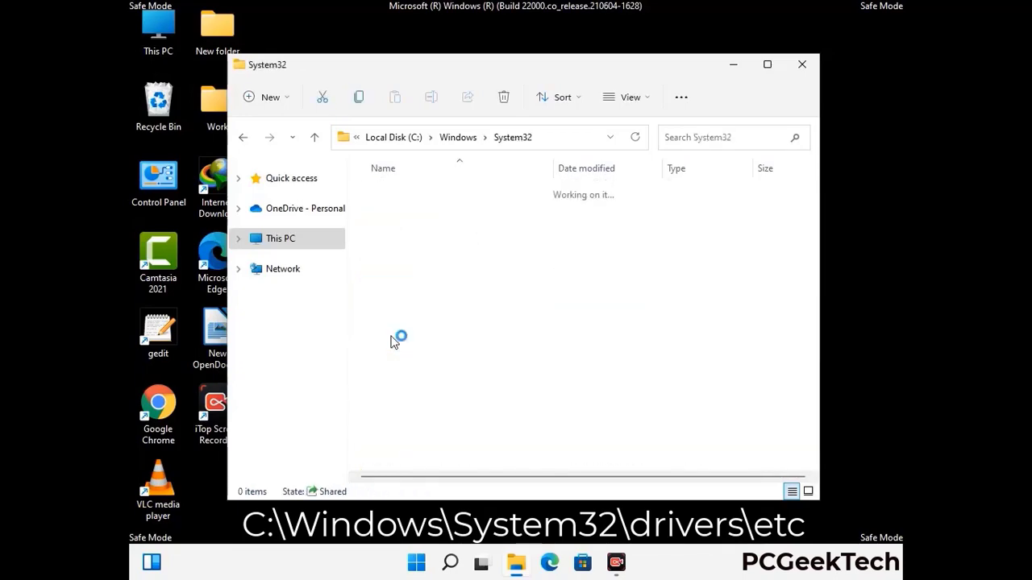
{"action": "scroll", "coordinate": [444, 348], "scroll_direction": "down", "scroll_amount": 5}
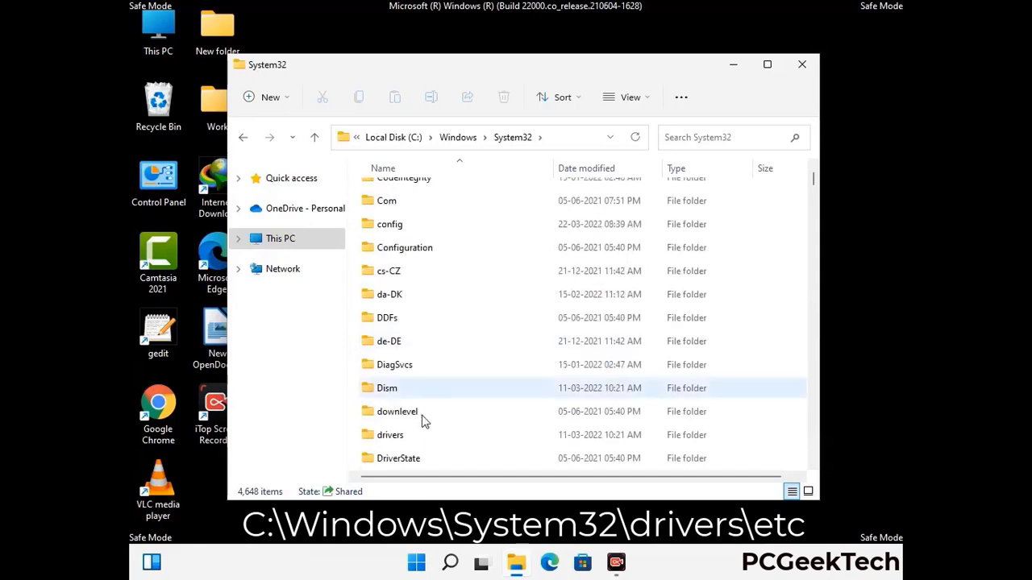
{"action": "double_click", "coordinate": [398, 441]}
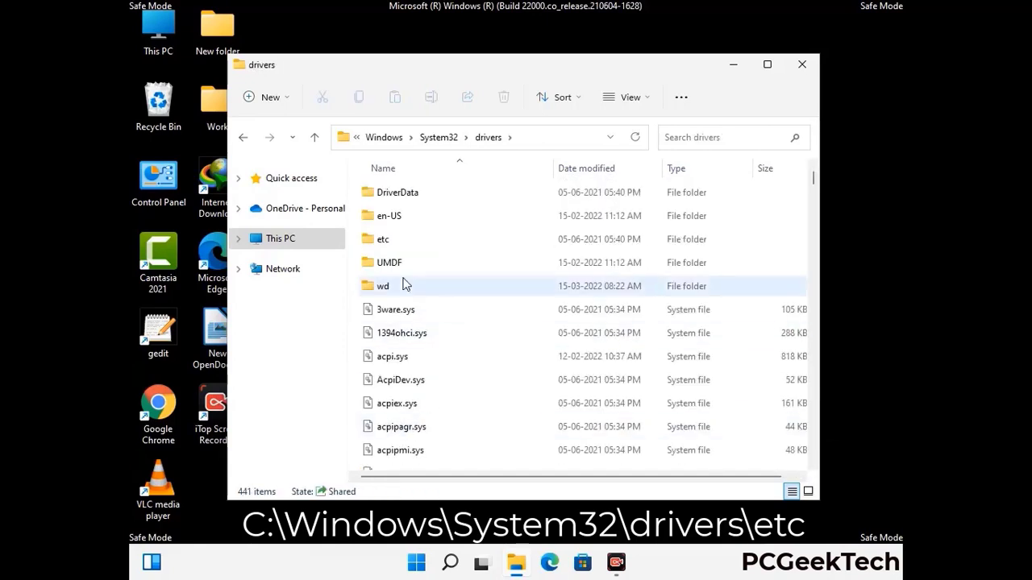
{"action": "double_click", "coordinate": [386, 240]}
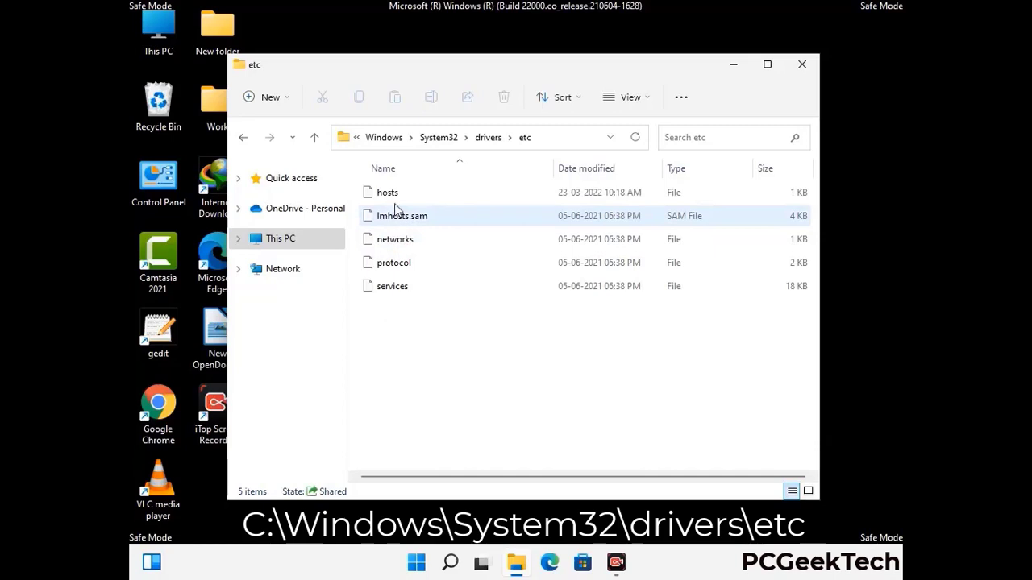
- Open the hosts file with Notepad
{"action": "left_click", "coordinate": [393, 195]}
{"action": "double_click", "coordinate": [395, 203]}
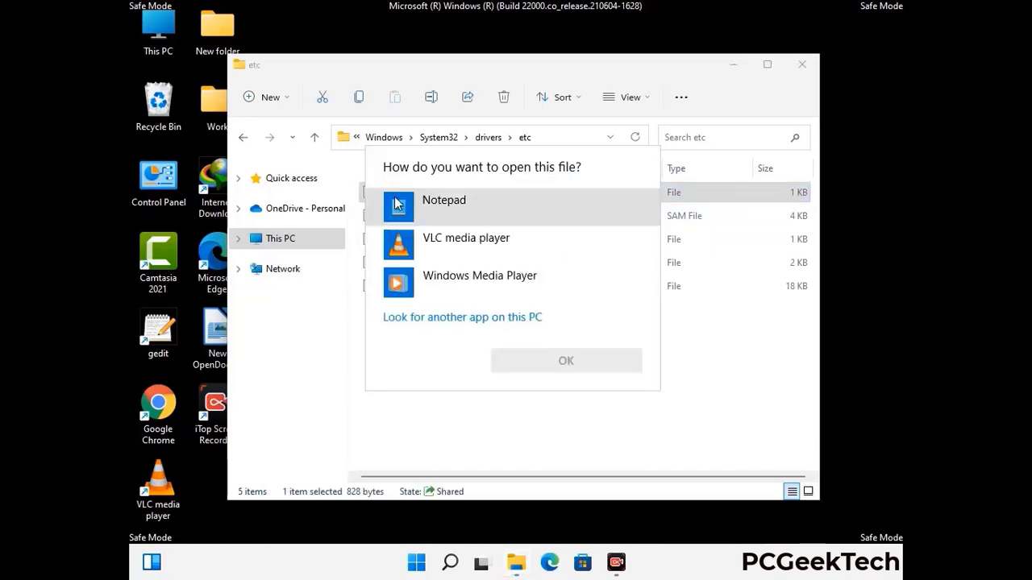
{"action": "left_click", "coordinate": [467, 205]}
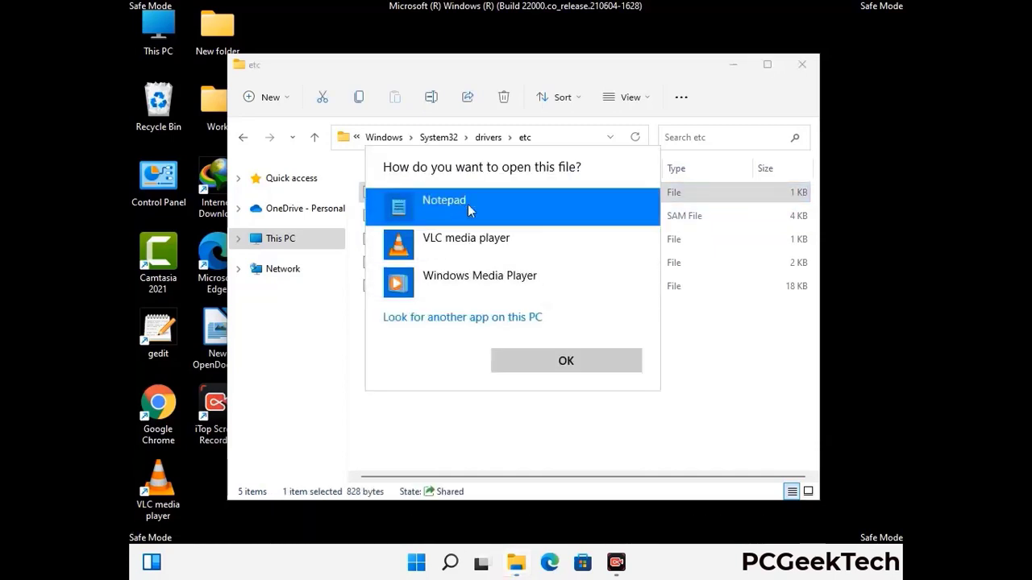
{"action": "left_click", "coordinate": [566, 361]}
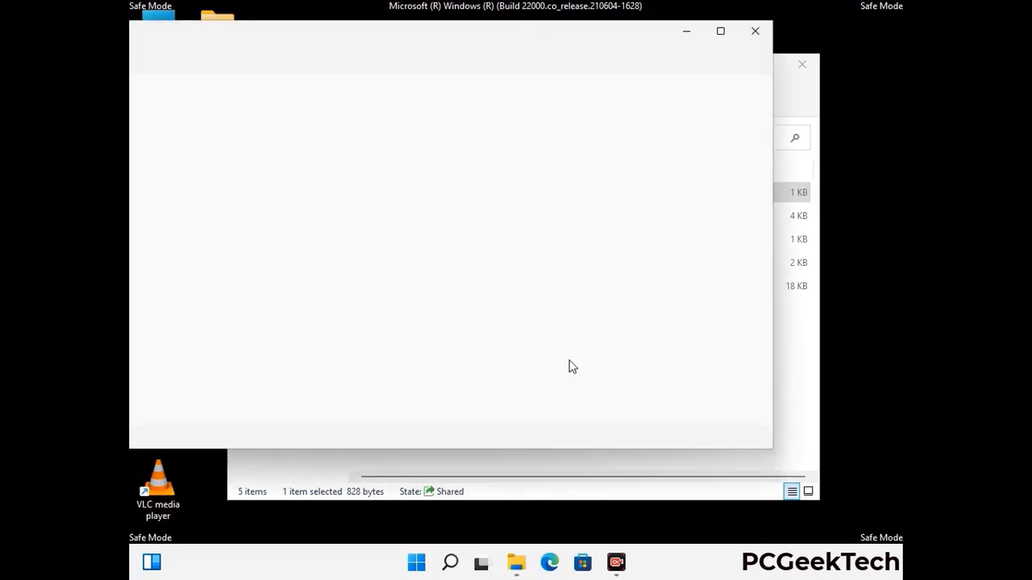
- Add an empty line after the last localhost entry in hosts and save the file
{"action": "left_click_drag", "start_coordinate": [392, 50], "coordinate": [538, 46]}
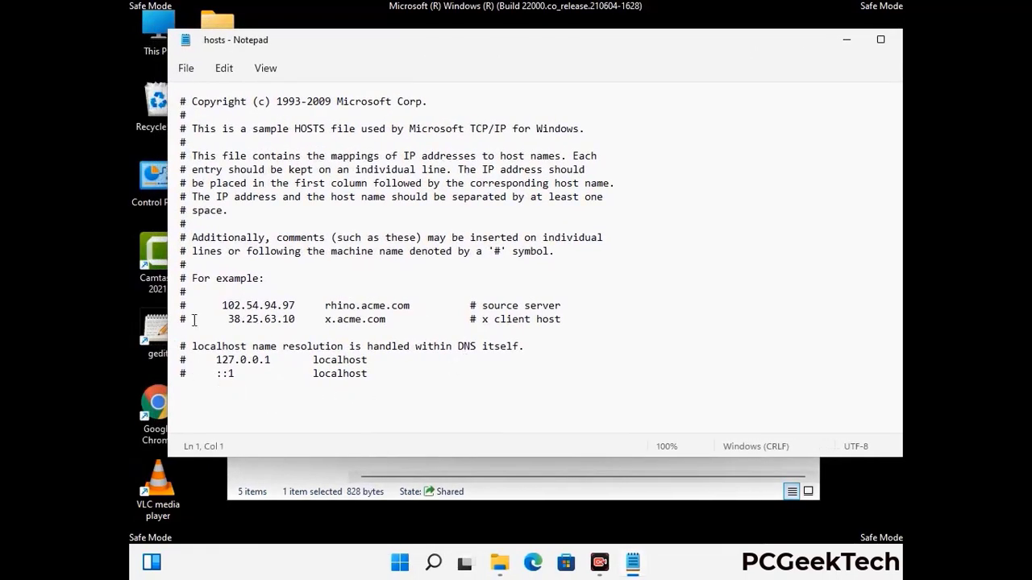
{"action": "left_click", "coordinate": [387, 379]}
{"action": "key", "text": "Return"}
{"action": "scroll", "coordinate": [209, 375], "scroll_direction": "down", "scroll_amount": 1}
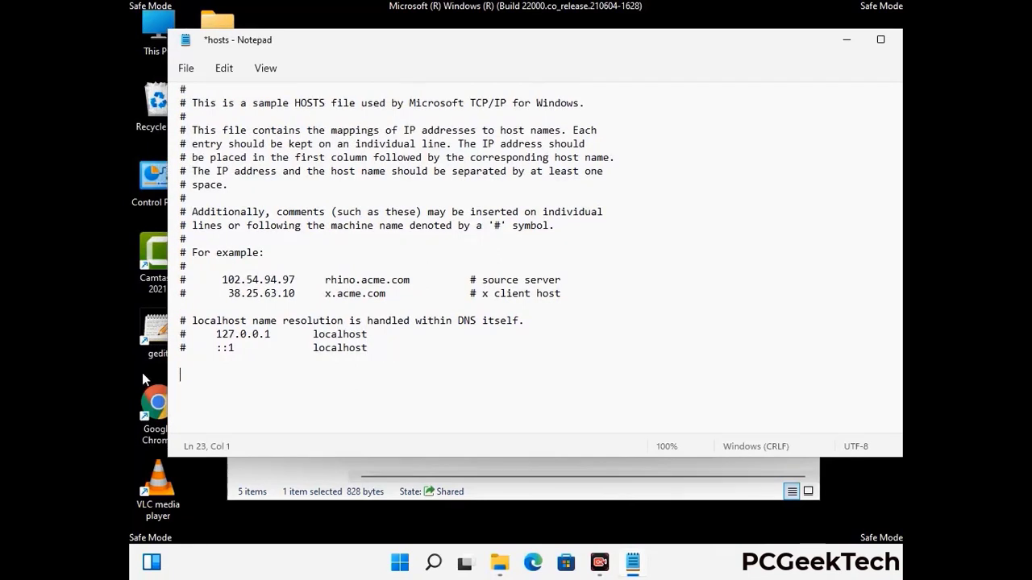
{"action": "left_click", "coordinate": [185, 69]}
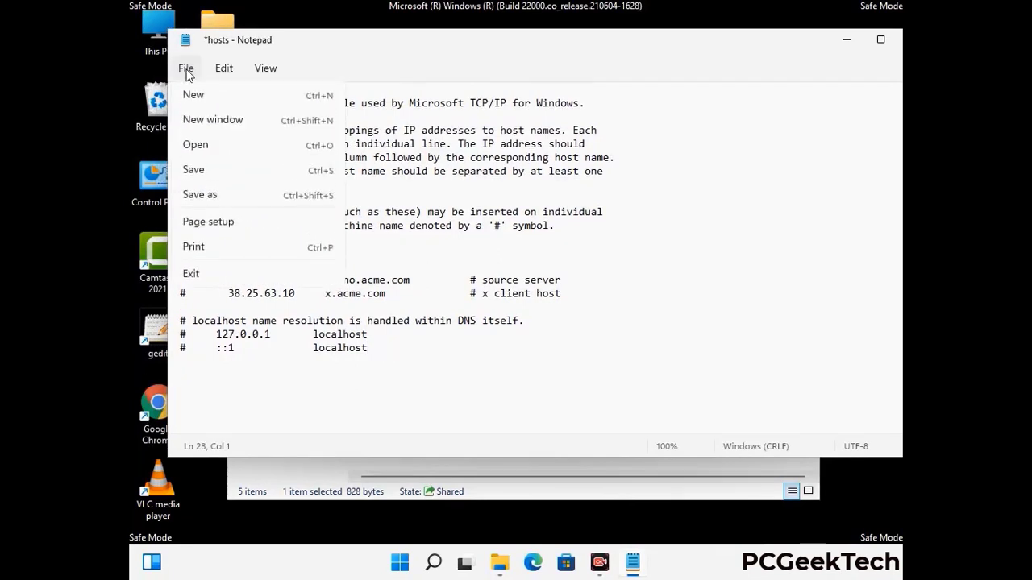
{"action": "left_click", "coordinate": [193, 171]}
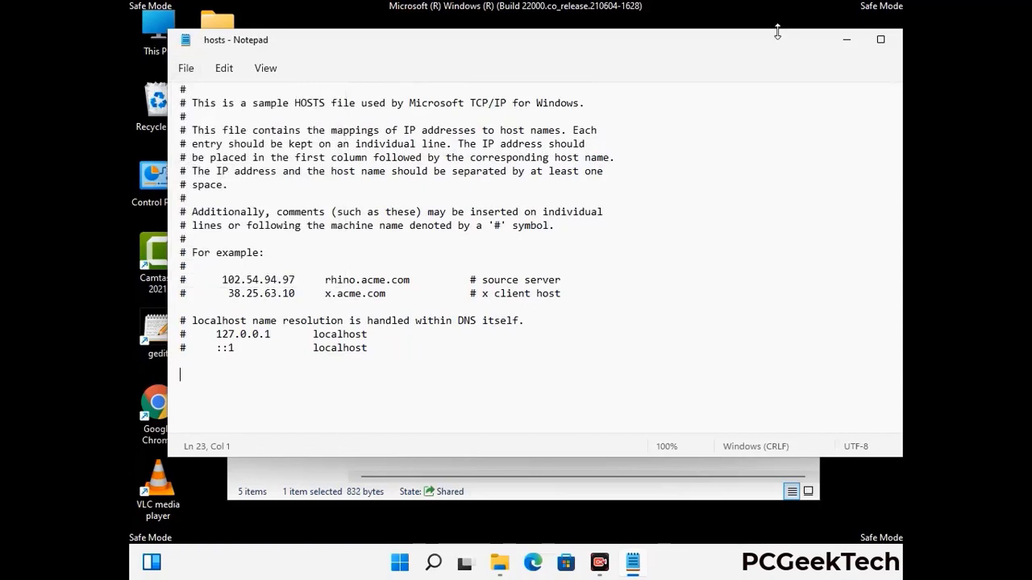
- Close Notepad and the etc folder window
{"action": "left_click_drag", "start_coordinate": [780, 50], "coordinate": [663, 51]}
{"action": "left_click", "coordinate": [795, 41]}
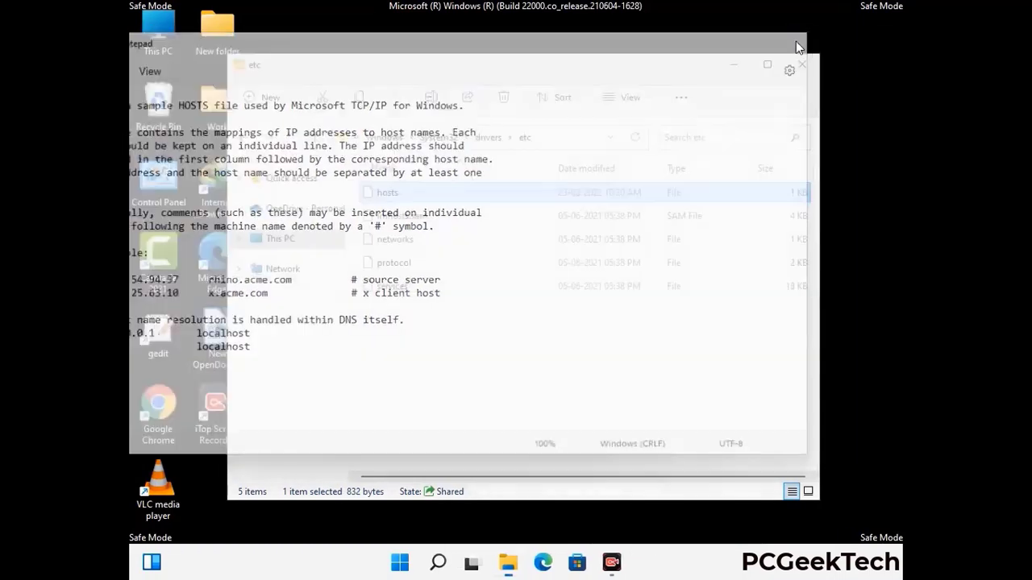
{"action": "left_click", "coordinate": [803, 60]}
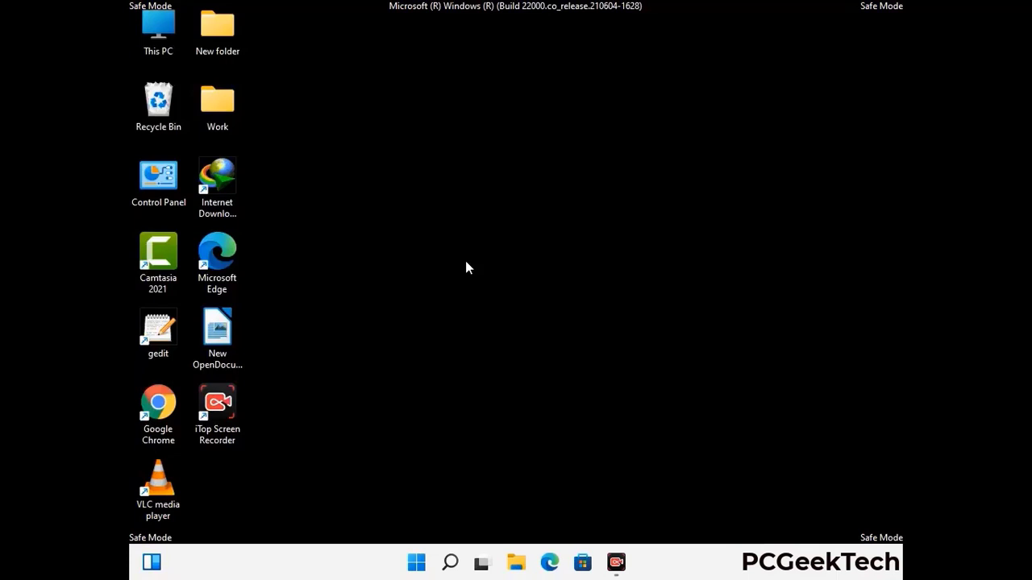
- Run %appdata% from the Run dialog to open the AppData\Roaming folder
{"action": "key", "text": "super+r"}
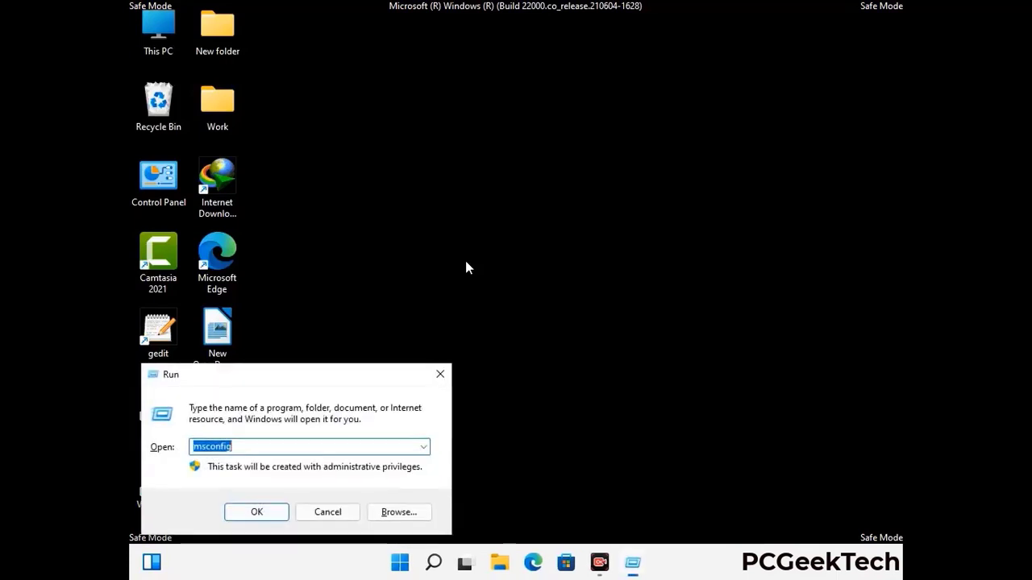
{"action": "left_click_drag", "start_coordinate": [295, 371], "coordinate": [480, 161]}
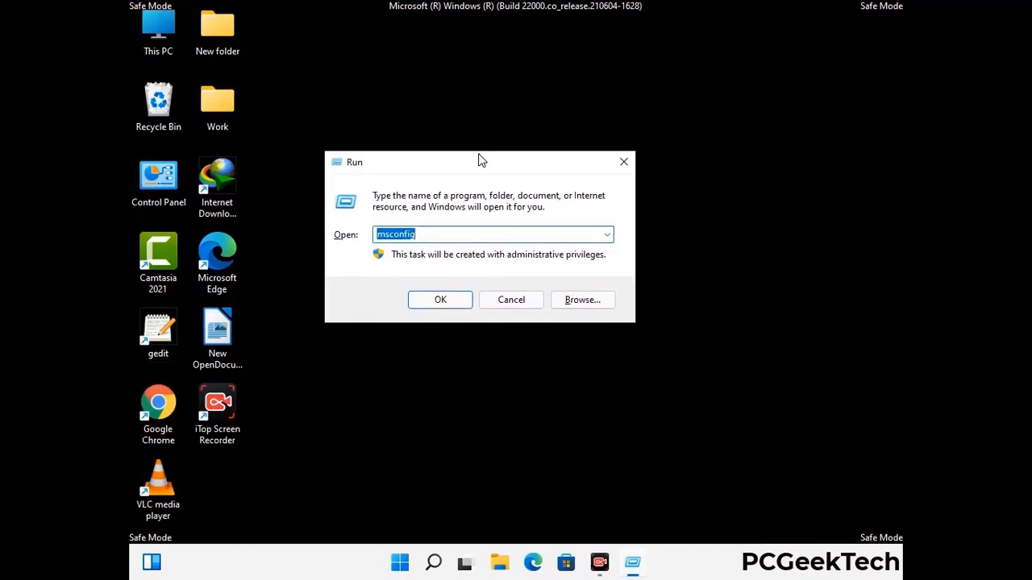
{"action": "type", "text": "%"}
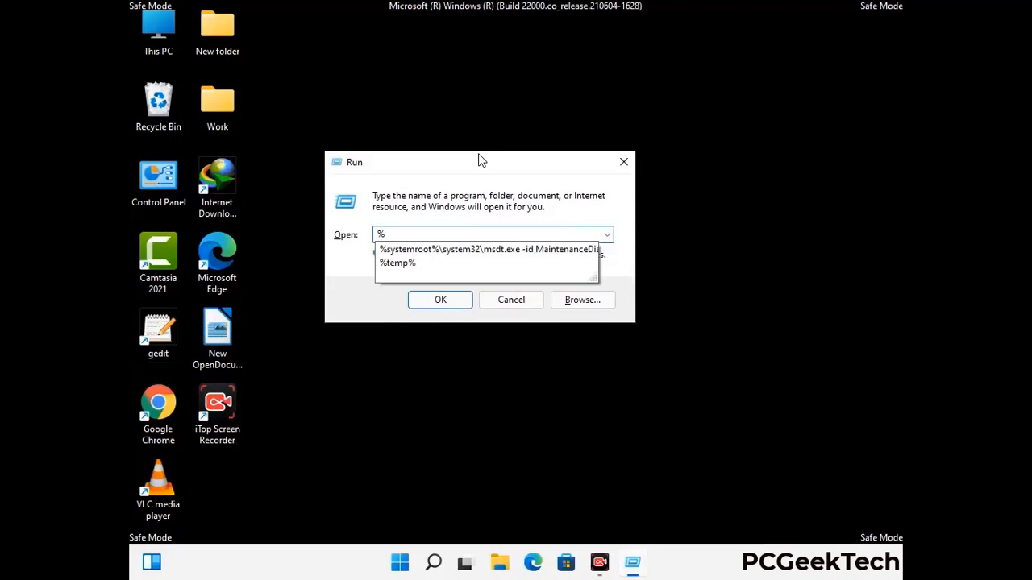
{"action": "type", "text": "appdata%"}
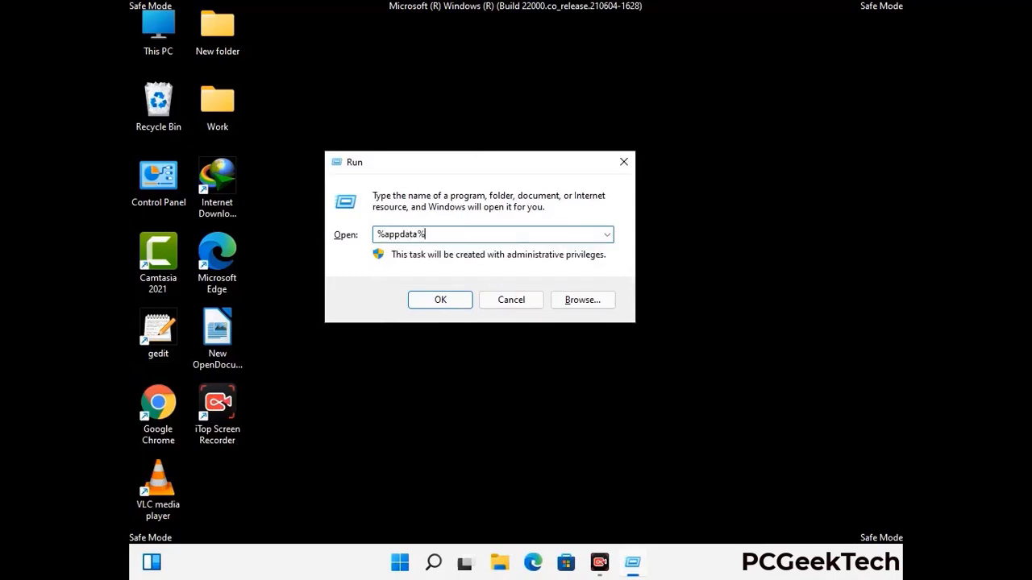
{"action": "key", "text": "Return"}
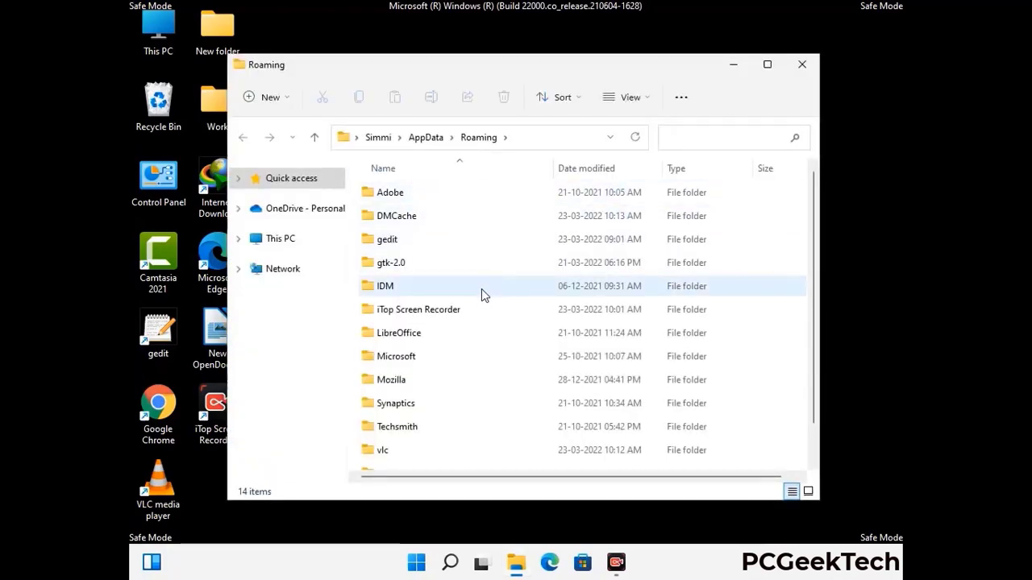
- Delete the Zoom folder from AppData\Roaming and close the folder window
{"action": "scroll", "coordinate": [484, 290], "scroll_direction": "down", "scroll_amount": 1}
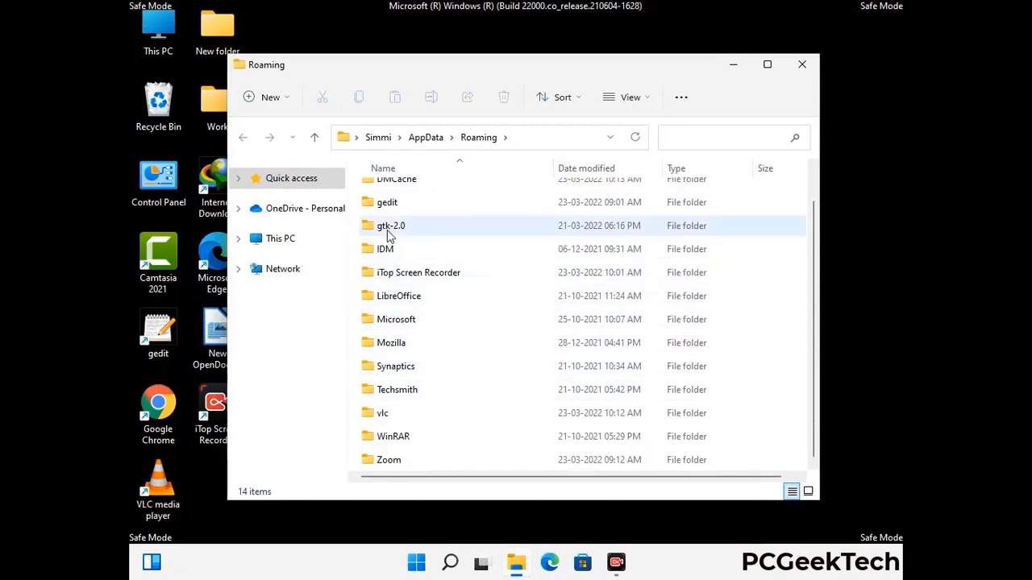
{"action": "scroll", "coordinate": [387, 238], "scroll_direction": "up", "scroll_amount": 1}
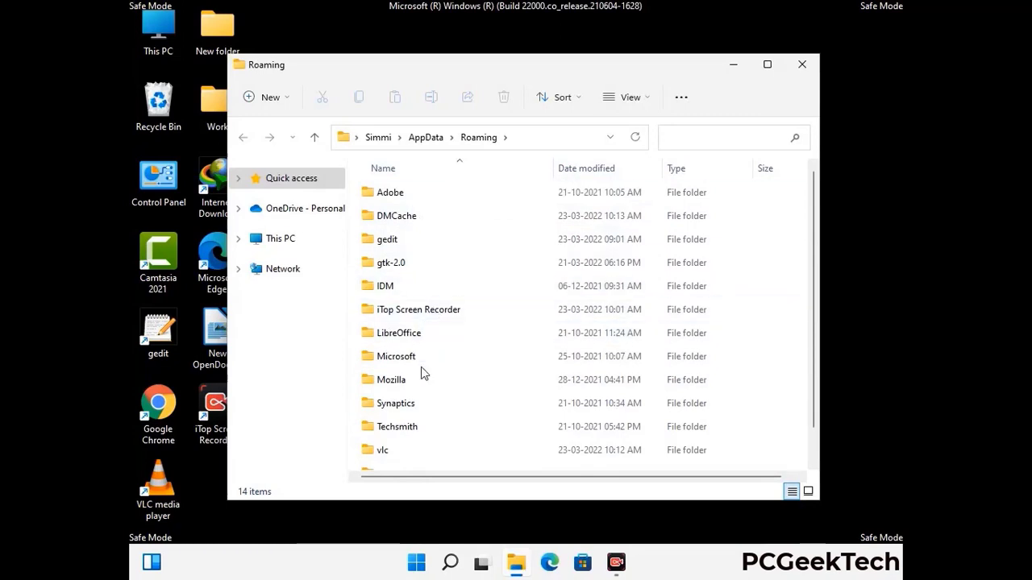
{"action": "scroll", "coordinate": [420, 376], "scroll_direction": "down", "scroll_amount": 1}
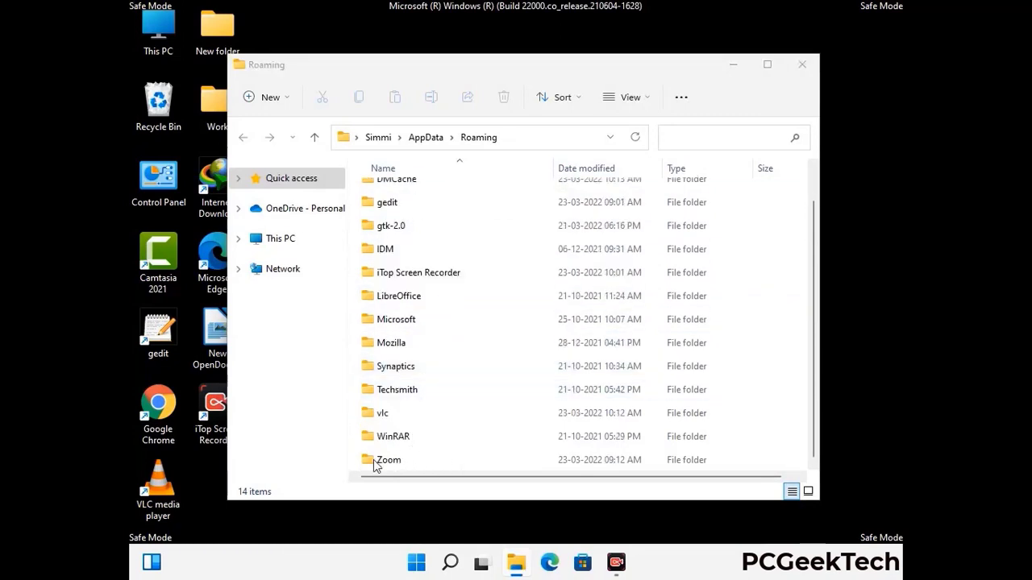
{"action": "left_click", "coordinate": [578, 458]}
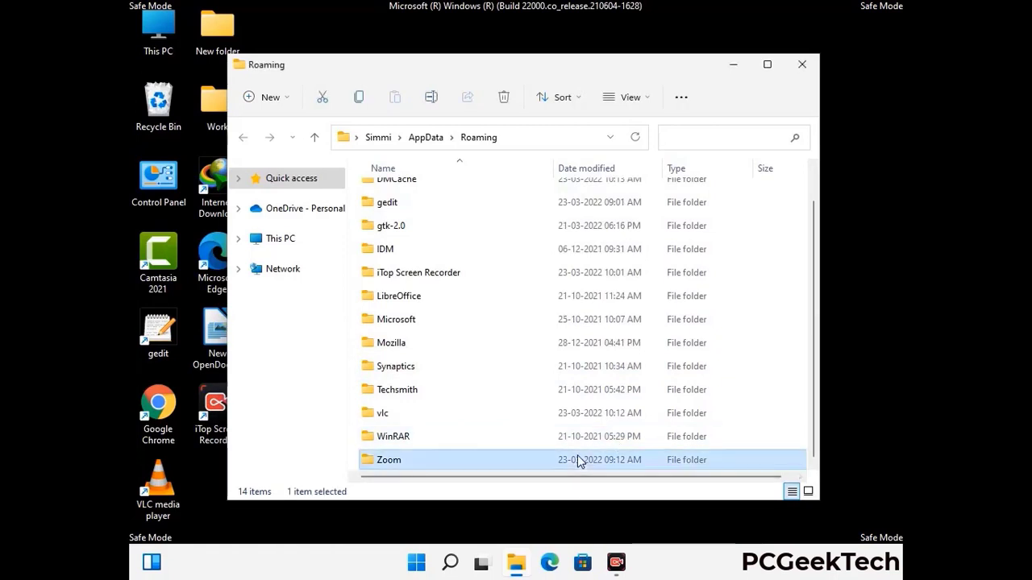
{"action": "left_click", "coordinate": [504, 97]}
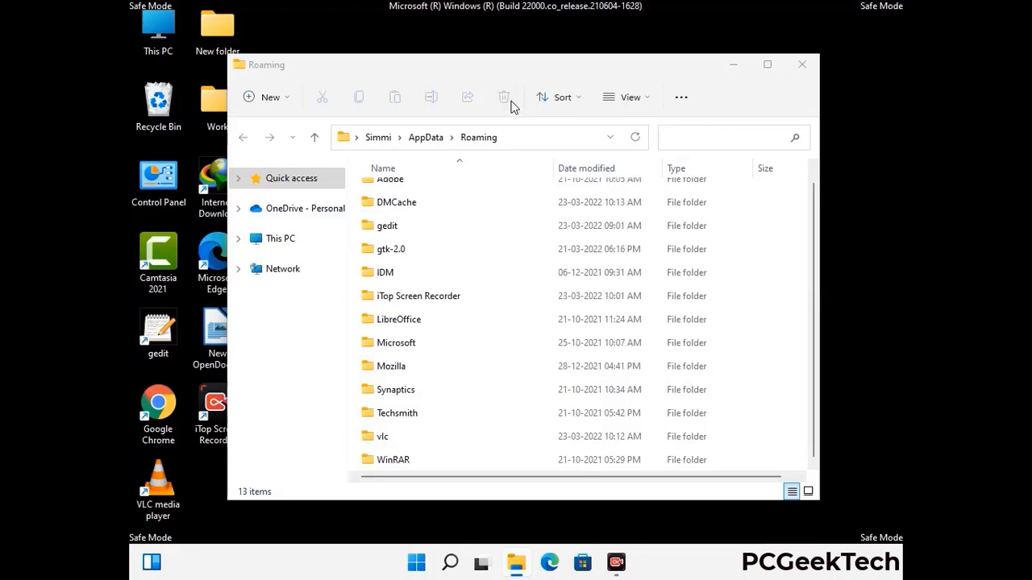
{"action": "left_click", "coordinate": [800, 66]}
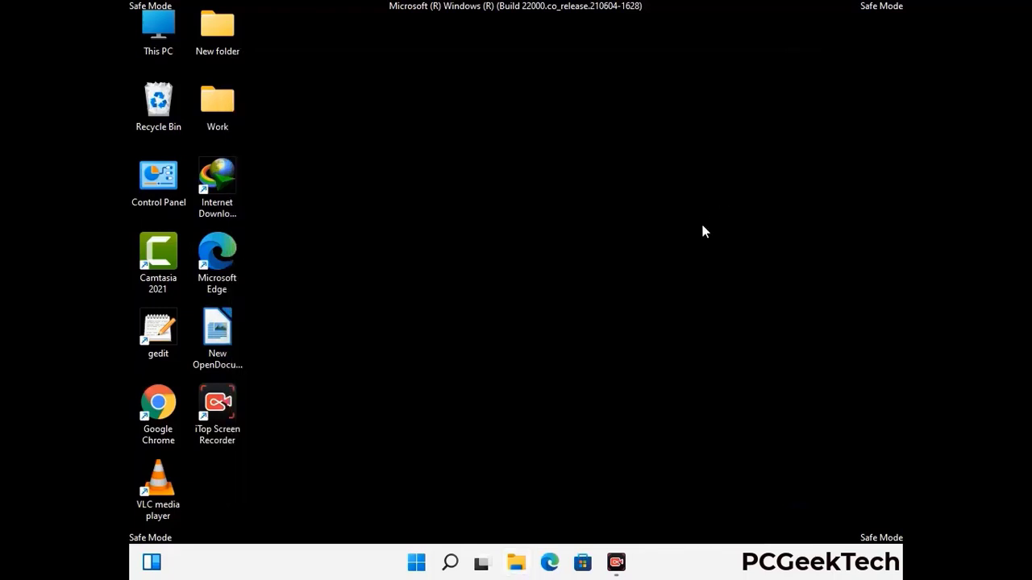
- Run %LocalAppData% from the Run dialog to open the AppData\Local folder
{"action": "key", "text": "super+r"}
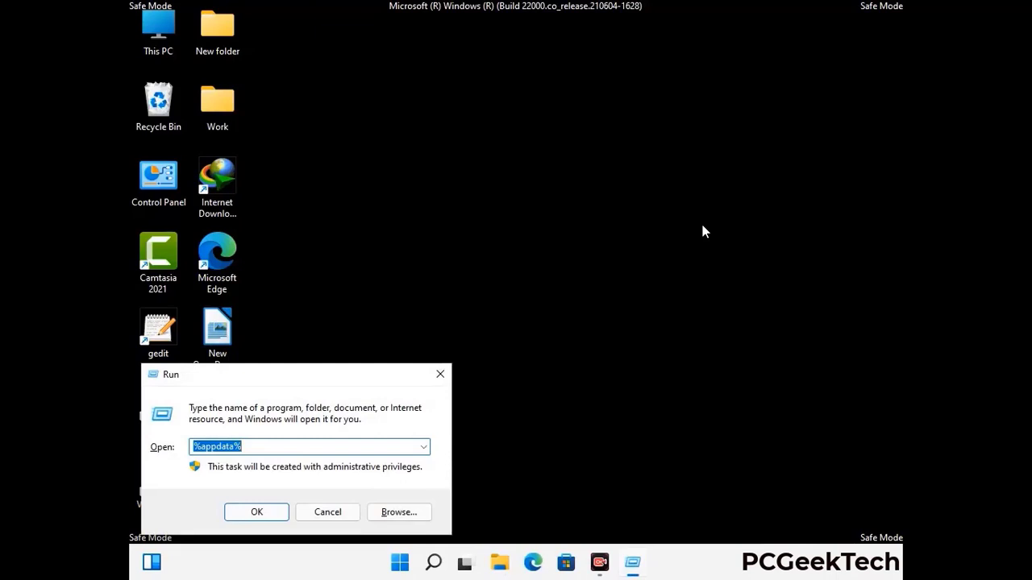
{"action": "left_click_drag", "start_coordinate": [322, 389], "coordinate": [541, 205]}
{"action": "type", "text": "%Local"}
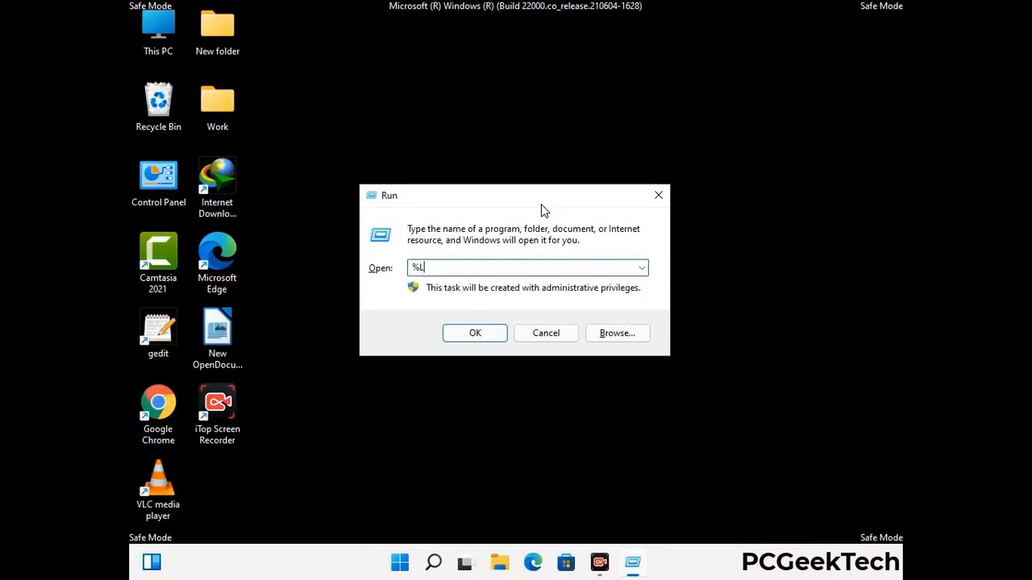
{"action": "type", "text": "App"}
{"action": "key", "text": "Return"}
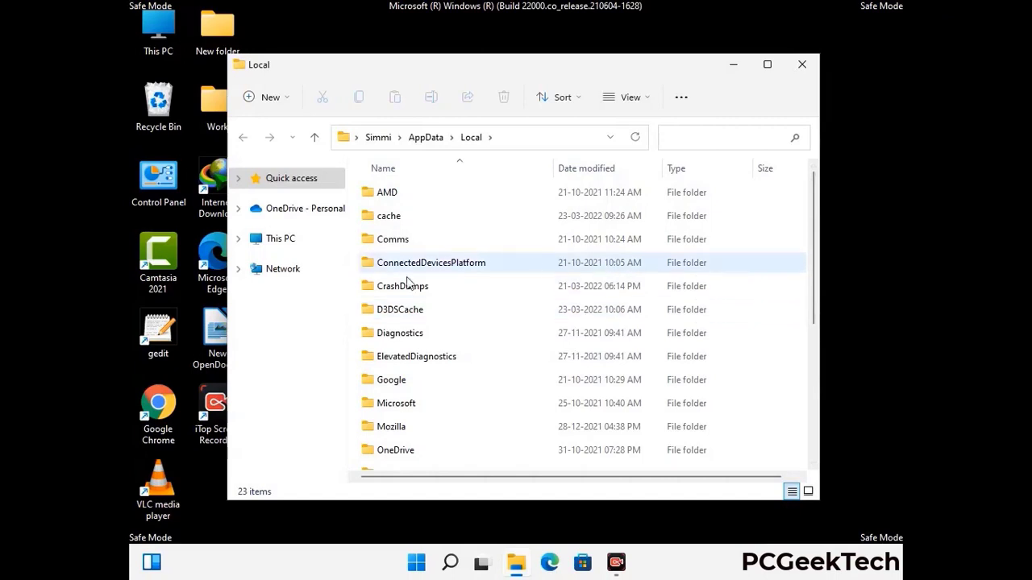
- Delete the Mozilla folder from AppData\Local and close the window
{"action": "scroll", "coordinate": [427, 347], "scroll_direction": "down", "scroll_amount": 1}
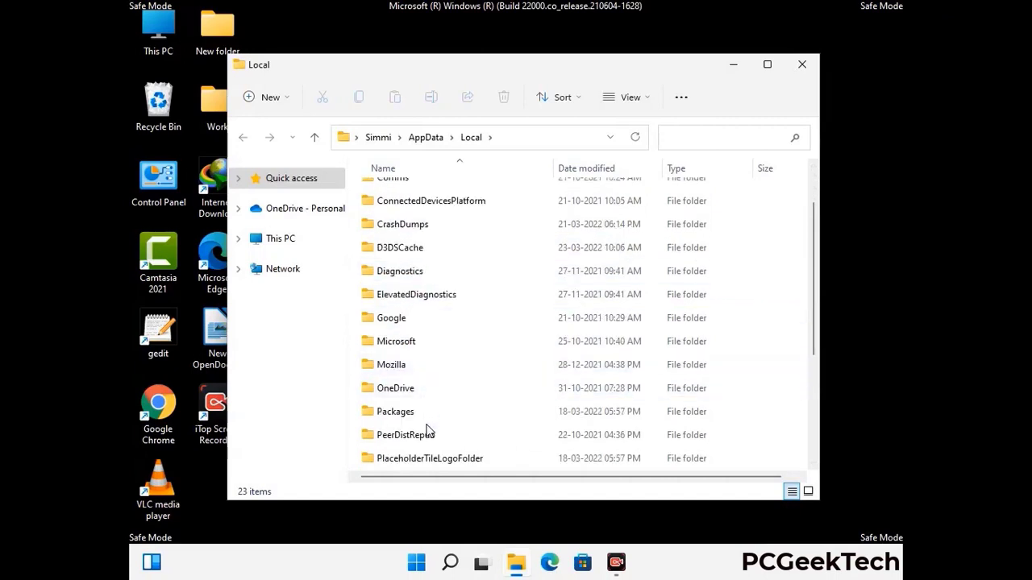
{"action": "left_click", "coordinate": [401, 366]}
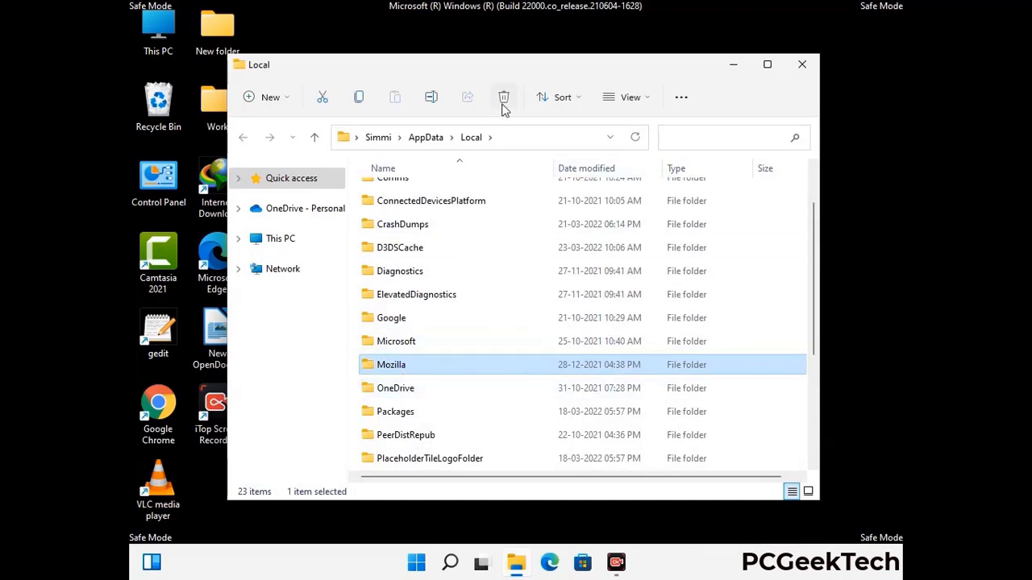
{"action": "left_click", "coordinate": [503, 98]}
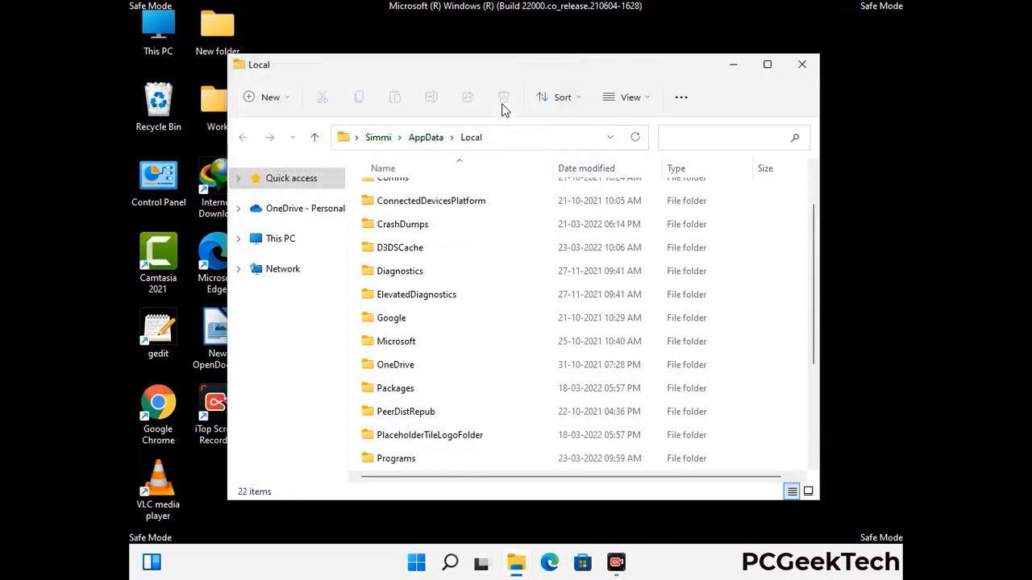
{"action": "left_click", "coordinate": [802, 71]}
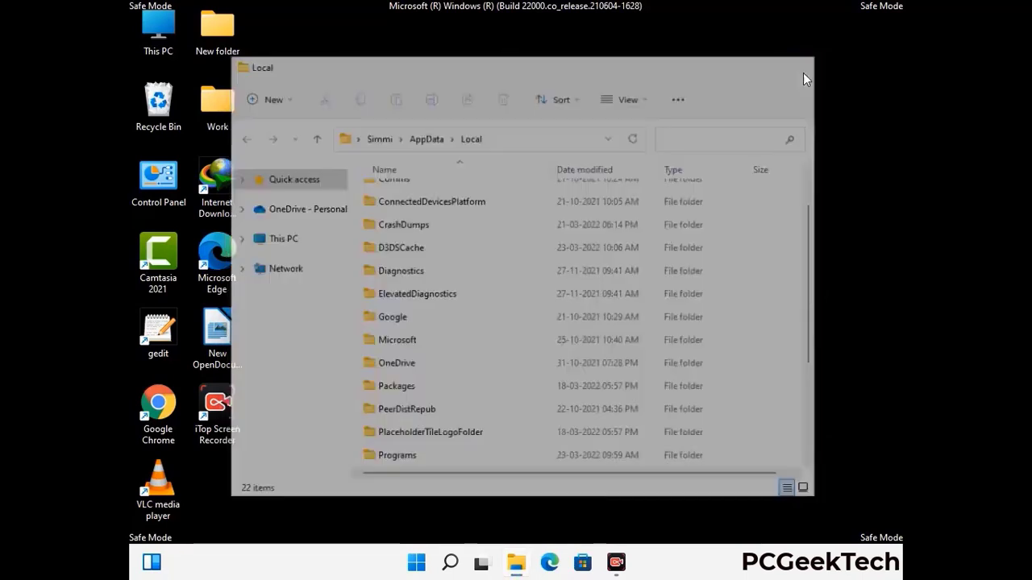
- Run %ProgramData% from the Run dialog to open C:\ProgramData
{"action": "key", "text": "super+r"}
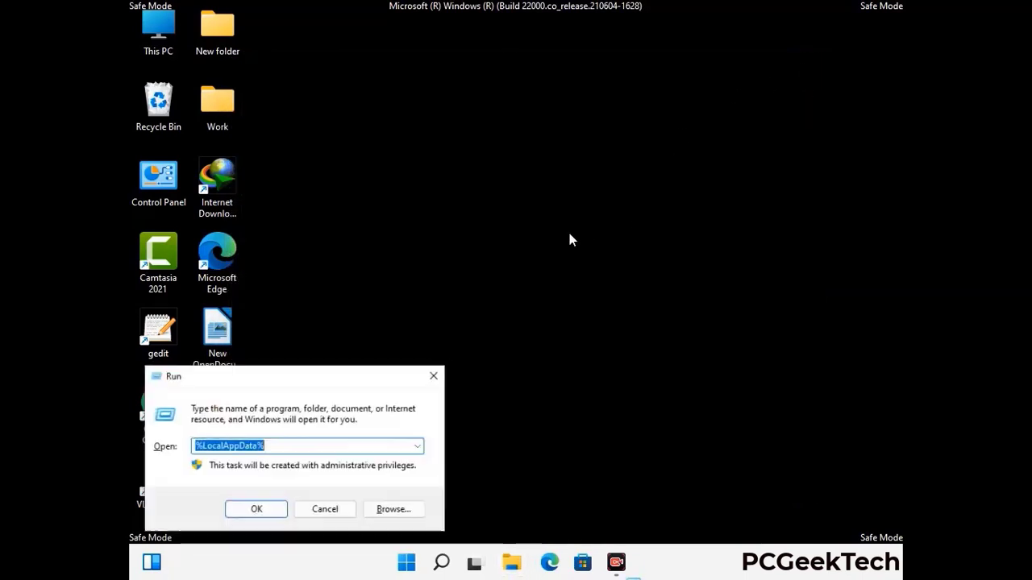
{"action": "left_click_drag", "start_coordinate": [266, 387], "coordinate": [472, 211]}
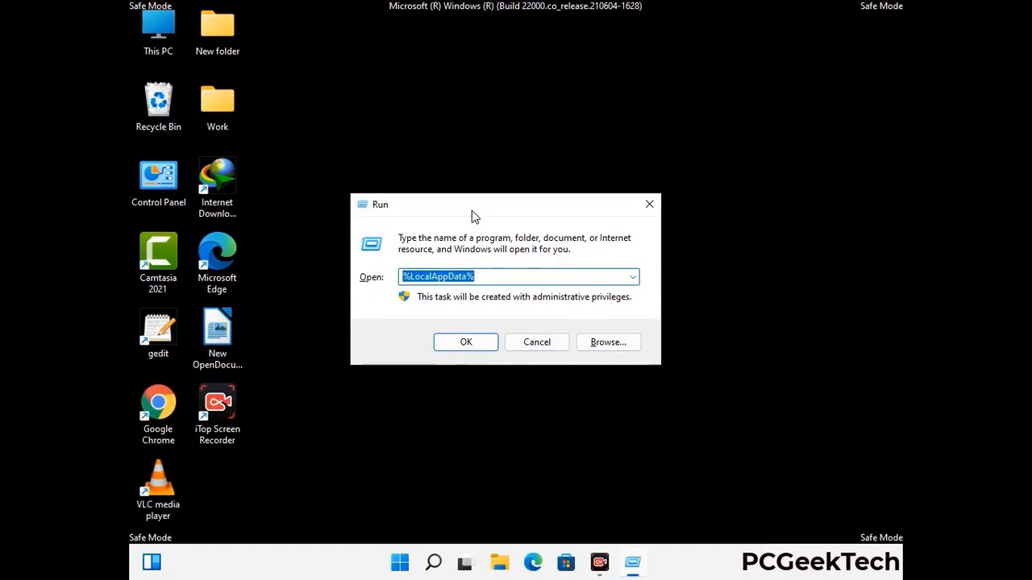
{"action": "type", "text": "%"}
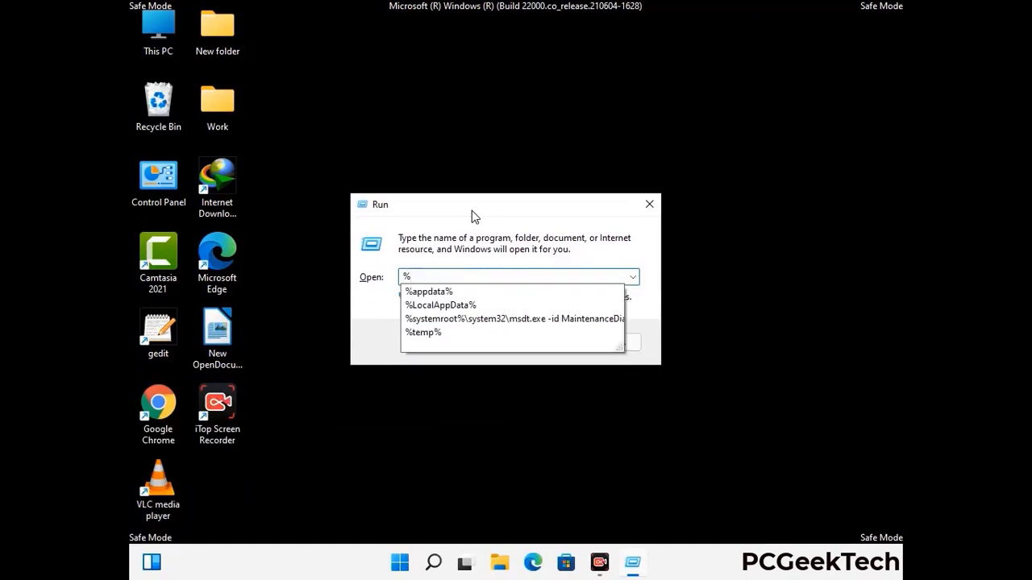
{"action": "type", "text": "ProgramData%"}
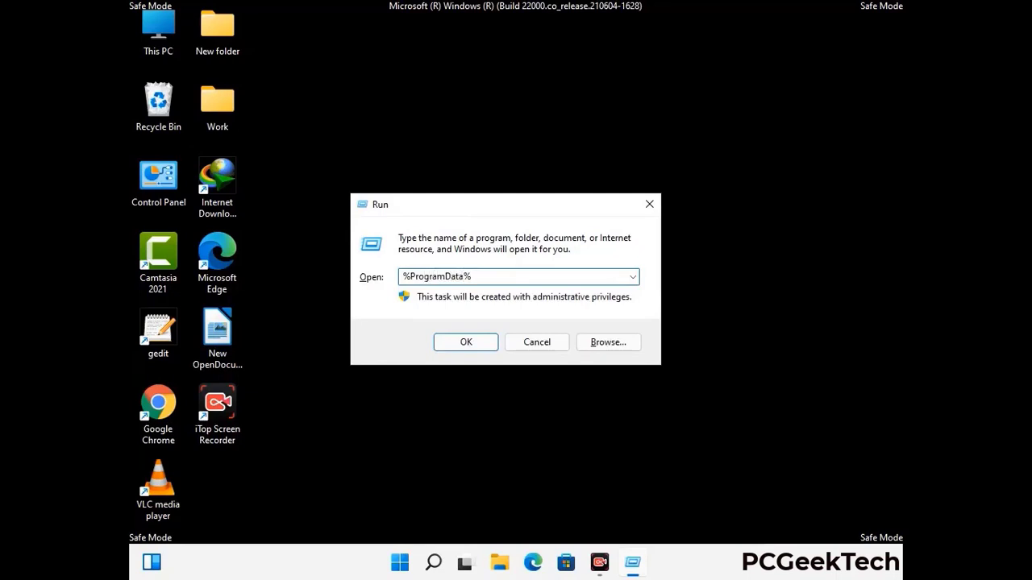
{"action": "key", "text": "Return"}
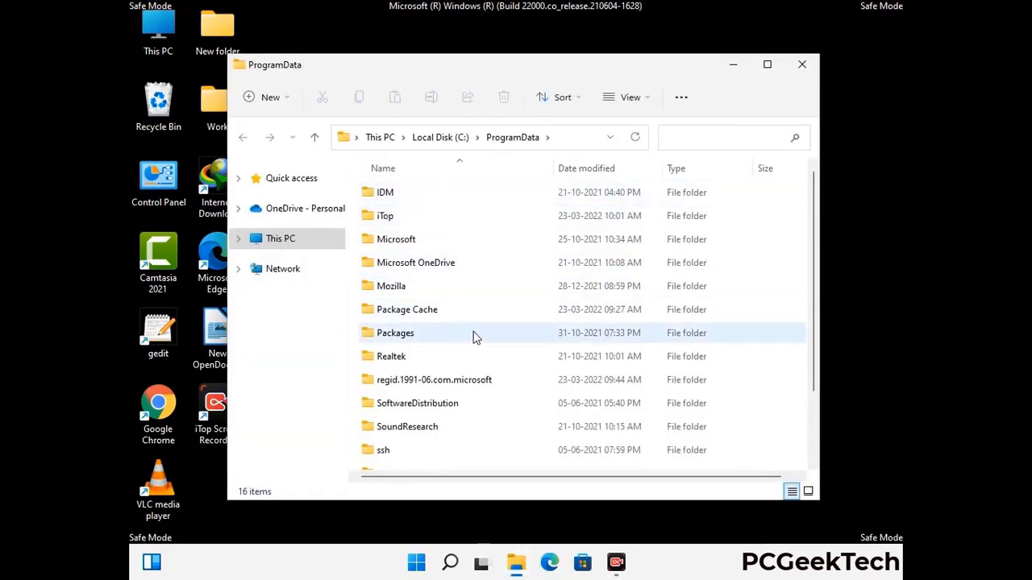
- Delete the Mozilla folder from ProgramData and close the window
{"action": "scroll", "coordinate": [474, 339], "scroll_direction": "down", "scroll_amount": 1}
{"action": "scroll", "coordinate": [472, 354], "scroll_direction": "down", "scroll_amount": 1}
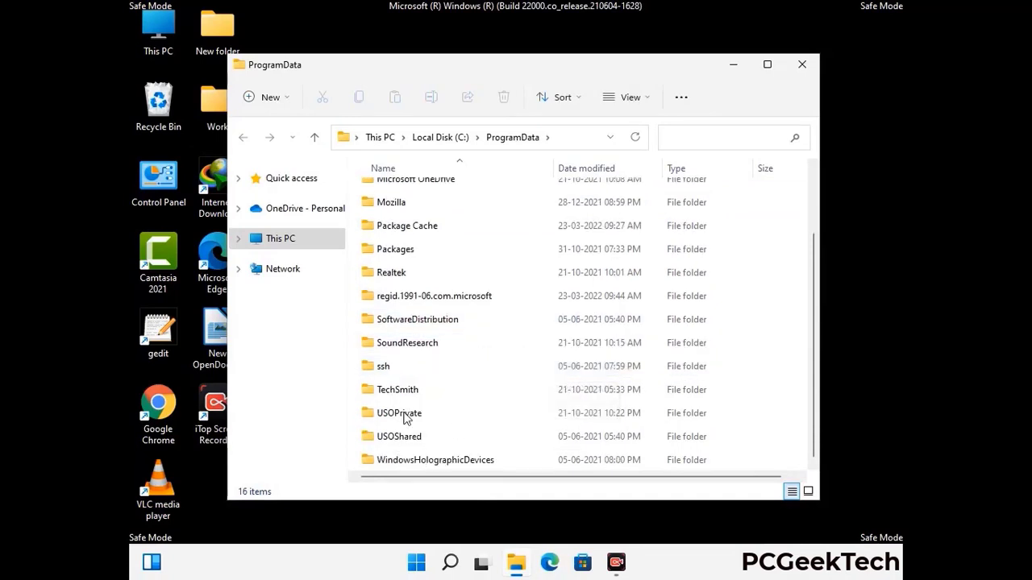
{"action": "left_click", "coordinate": [397, 202]}
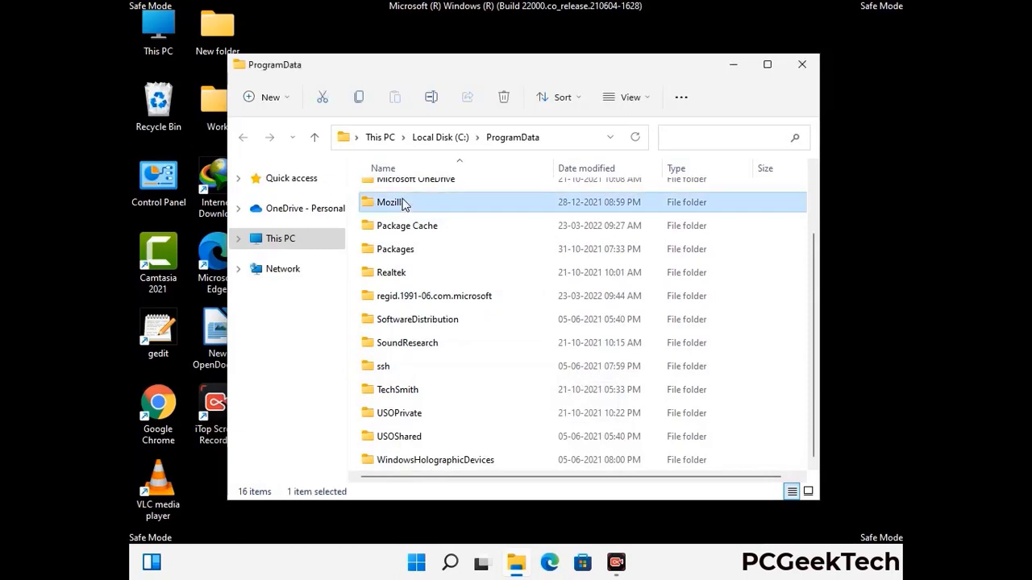
{"action": "left_click", "coordinate": [505, 97]}
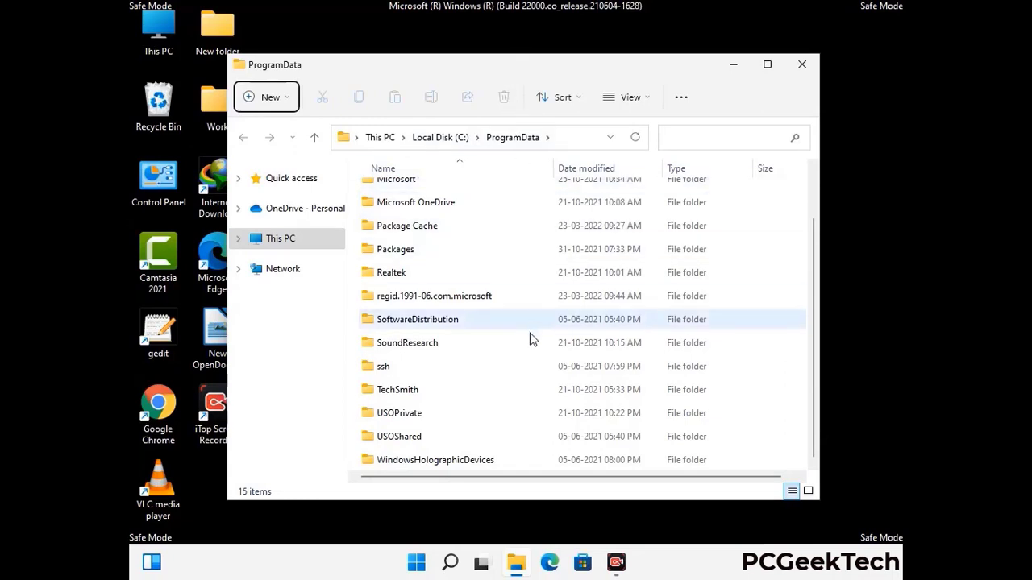
{"action": "scroll", "coordinate": [530, 340], "scroll_direction": "up", "scroll_amount": 2}
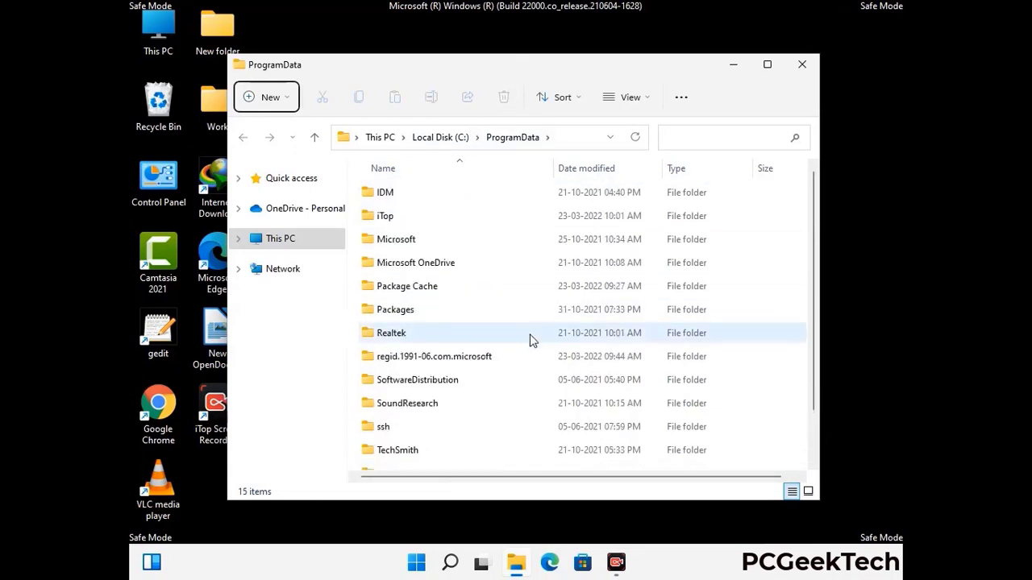
{"action": "left_click", "coordinate": [808, 65]}
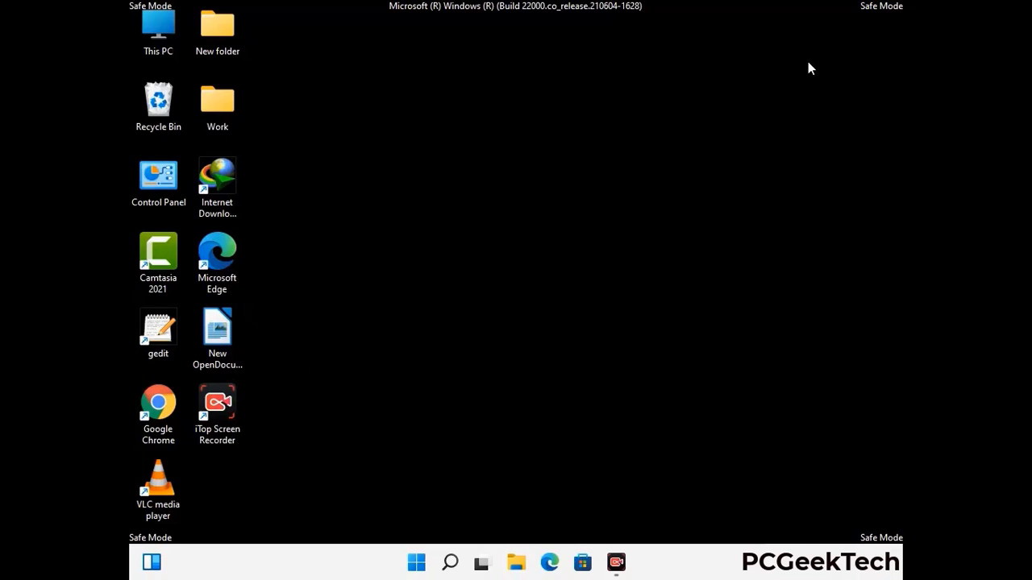
{"action": "key", "text": "super+r"}
{"action": "left_click_drag", "start_coordinate": [337, 373], "coordinate": [535, 203]}
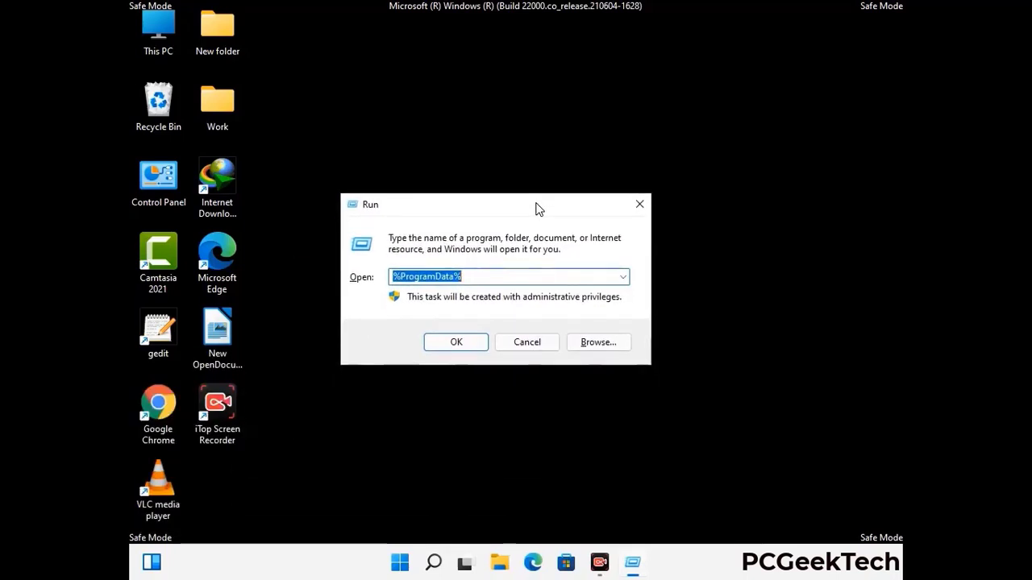
{"action": "type", "text": "%Wi"}
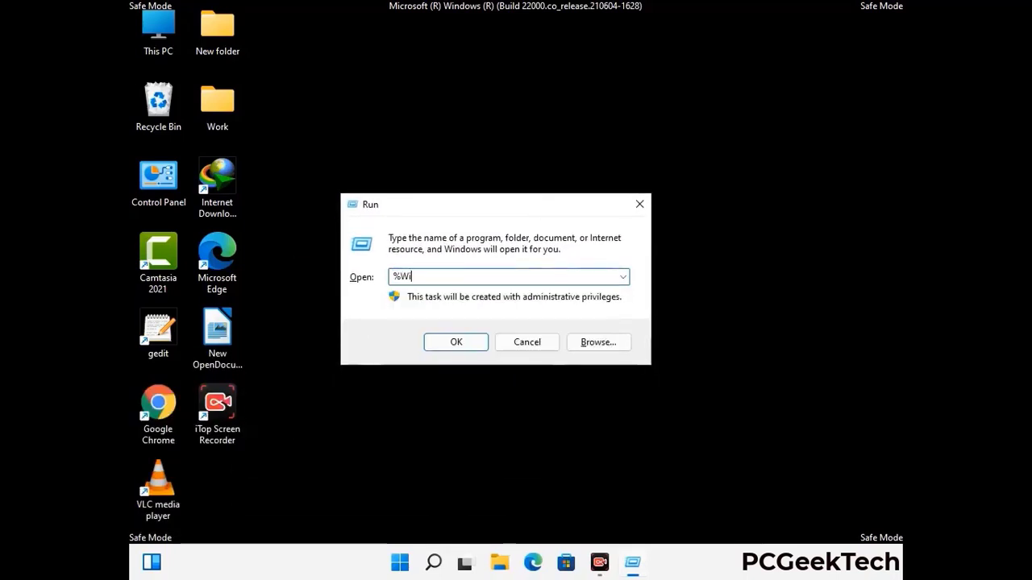
{"action": "type", "text": "nDir%"}
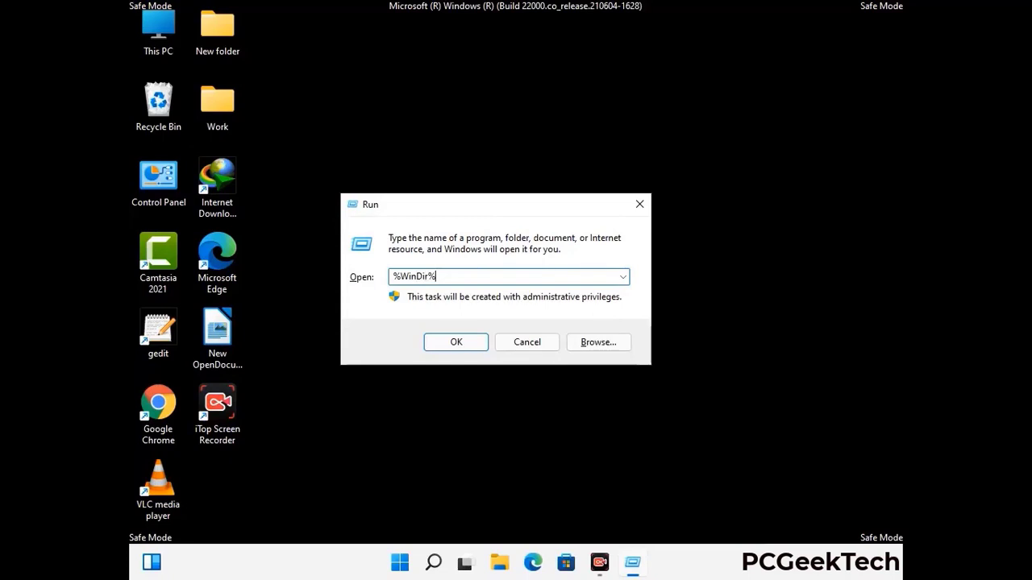
{"action": "key", "text": "Return"}
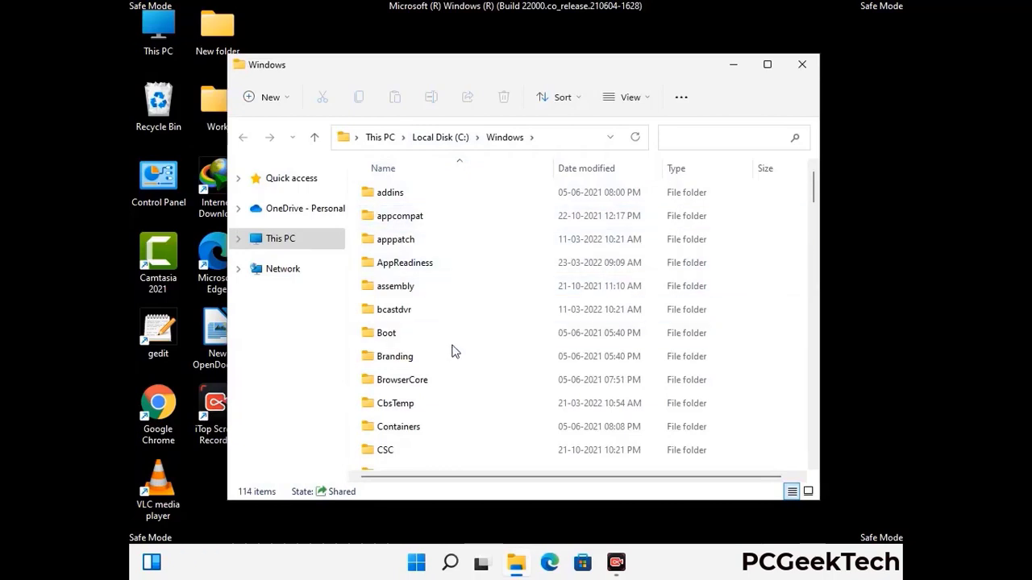
{"action": "scroll", "coordinate": [453, 355], "scroll_direction": "down", "scroll_amount": 1}
{"action": "scroll", "coordinate": [453, 357], "scroll_direction": "down", "scroll_amount": 2}
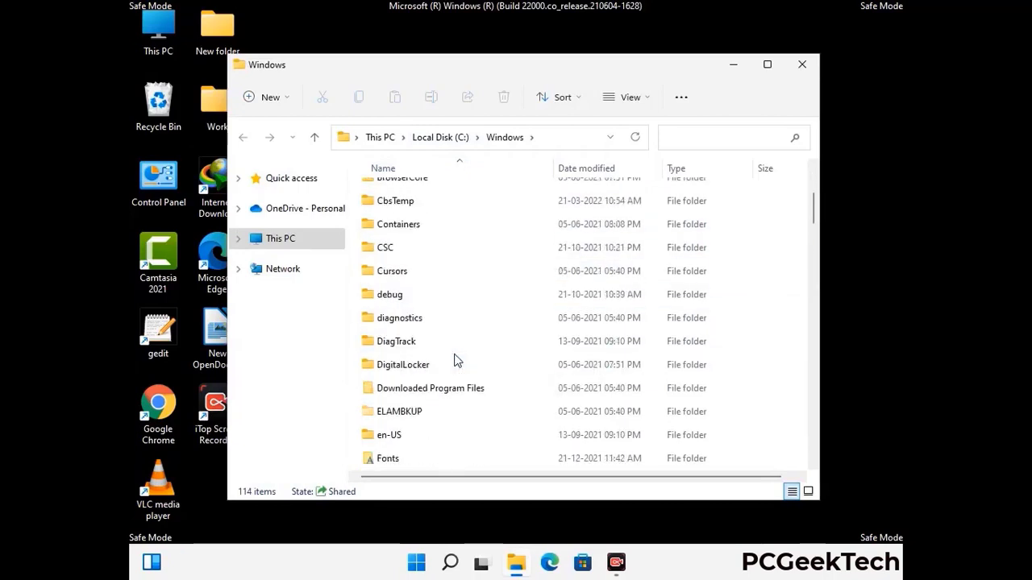
{"action": "scroll", "coordinate": [455, 361], "scroll_direction": "down", "scroll_amount": 1}
{"action": "scroll", "coordinate": [454, 363], "scroll_direction": "down", "scroll_amount": 5}
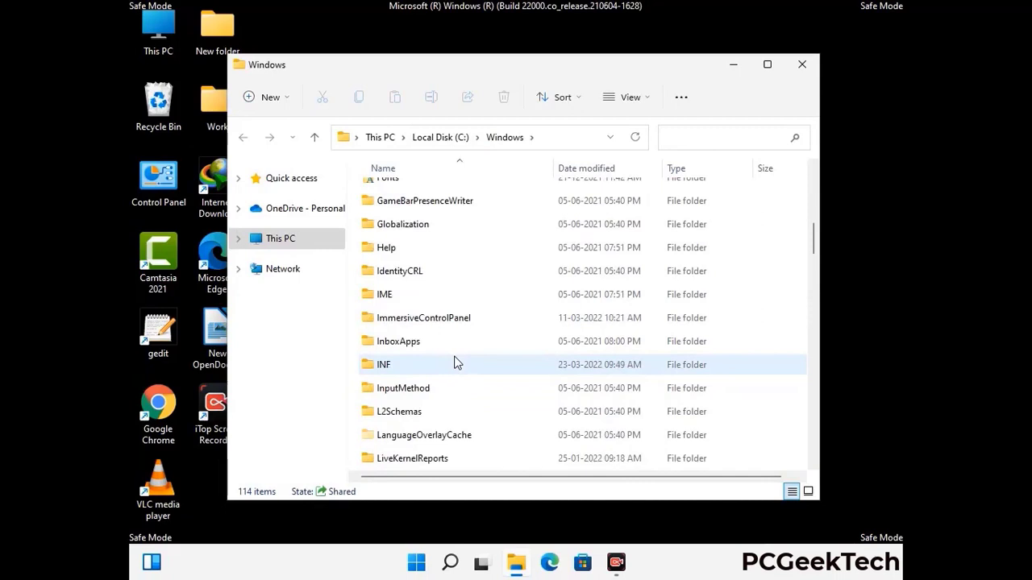
{"action": "scroll", "coordinate": [453, 363], "scroll_direction": "down", "scroll_amount": 4}
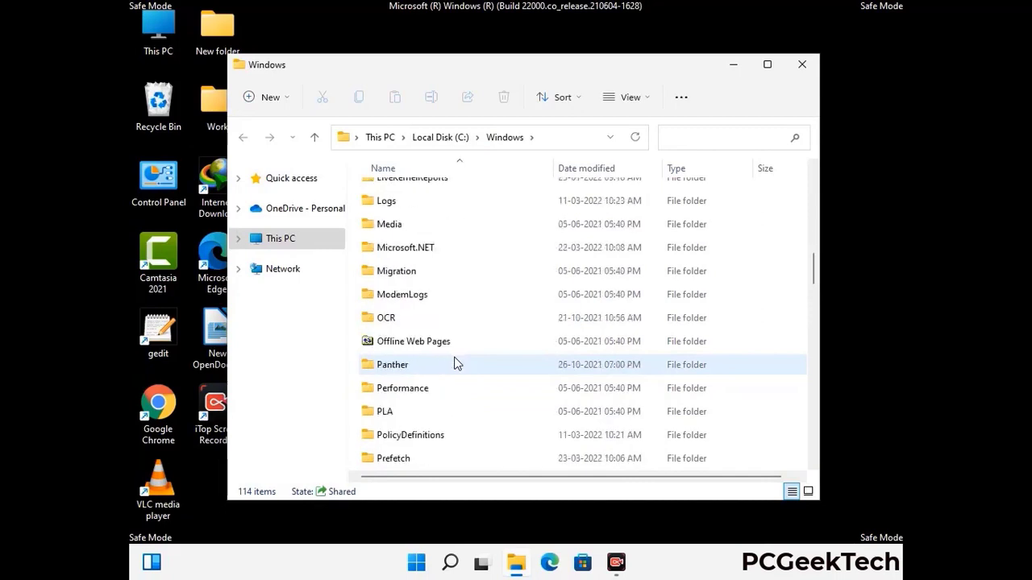
{"action": "scroll", "coordinate": [453, 363], "scroll_direction": "down", "scroll_amount": 6}
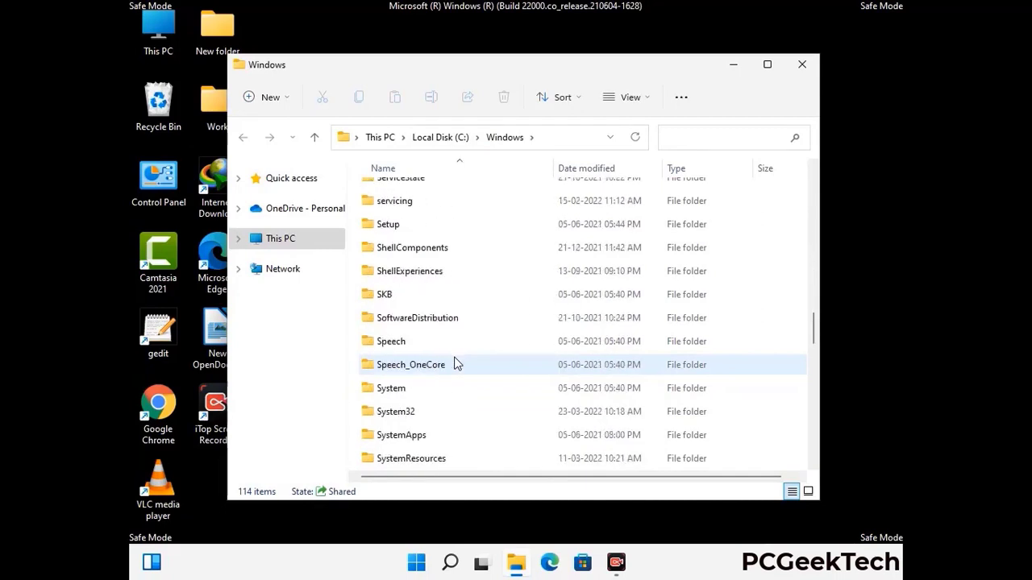
{"action": "scroll", "coordinate": [453, 363], "scroll_direction": "down", "scroll_amount": 7}
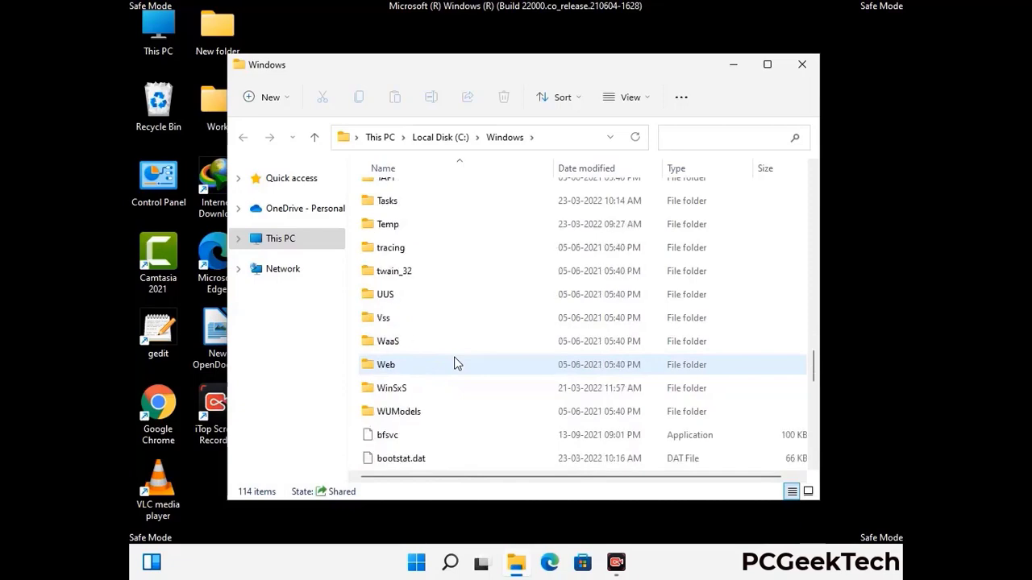
{"action": "scroll", "coordinate": [454, 363], "scroll_direction": "down", "scroll_amount": 8}
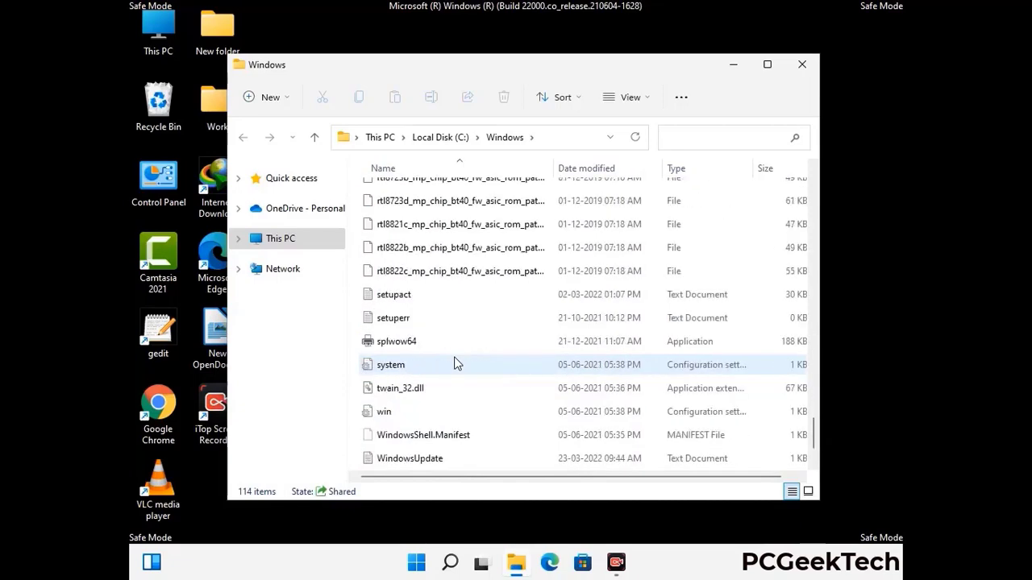
{"action": "scroll", "coordinate": [454, 363], "scroll_direction": "up", "scroll_amount": 12}
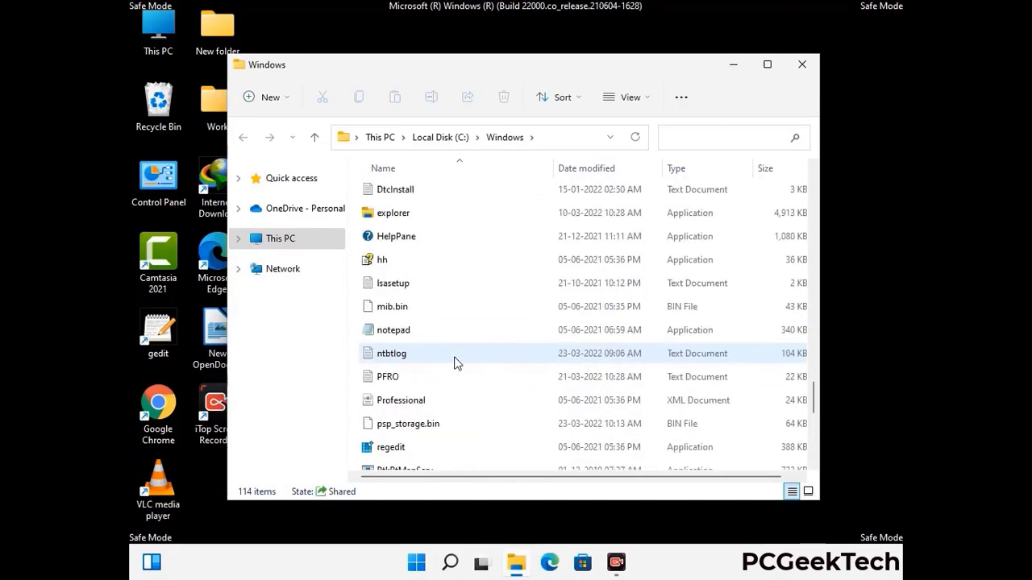
{"action": "scroll", "coordinate": [453, 363], "scroll_direction": "up", "scroll_amount": 3}
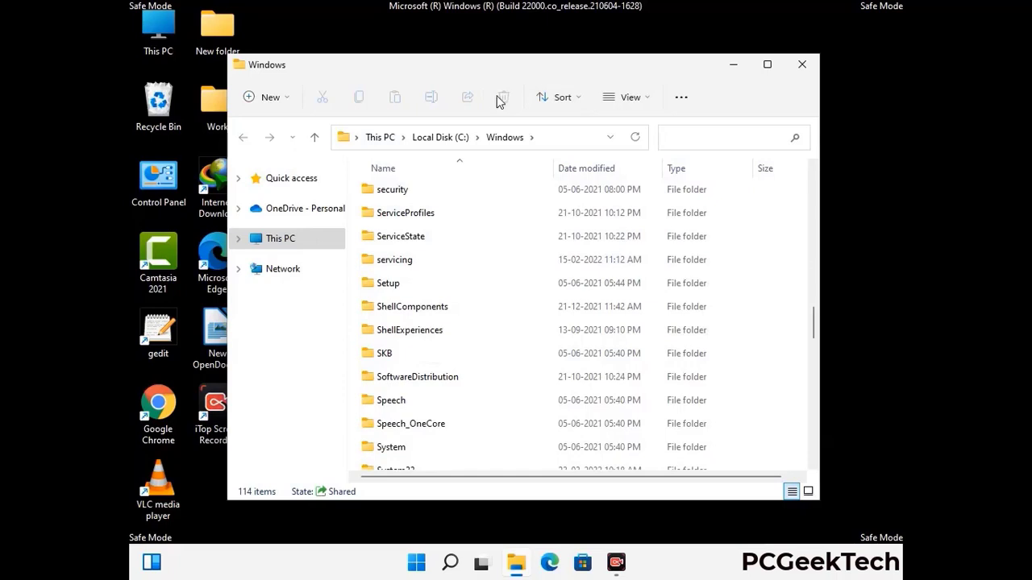
{"action": "left_click", "coordinate": [810, 67]}
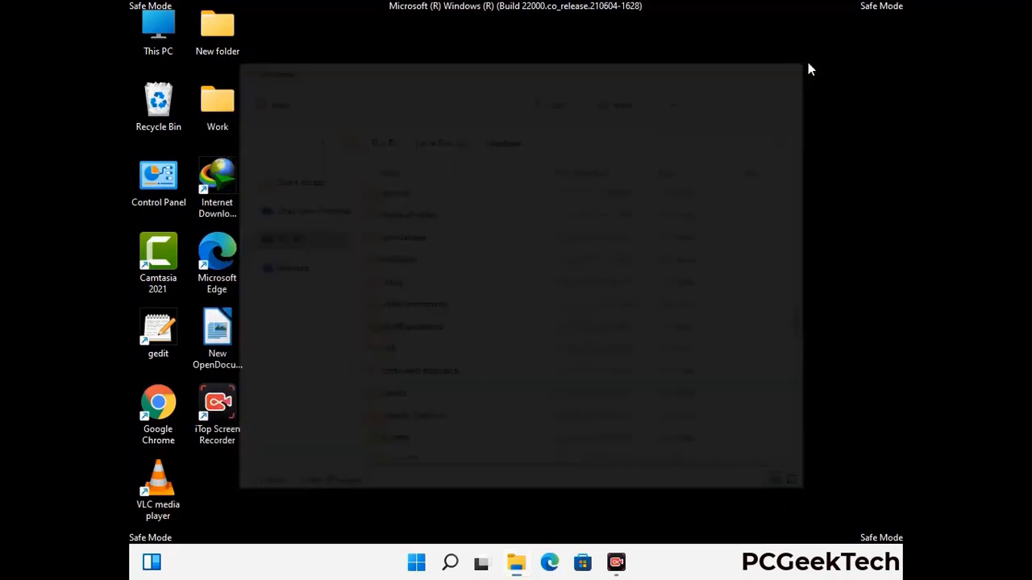
- Run %temp% from the Run dialog to open the AppData\Local\Temp folder
{"action": "key", "text": "super+r"}
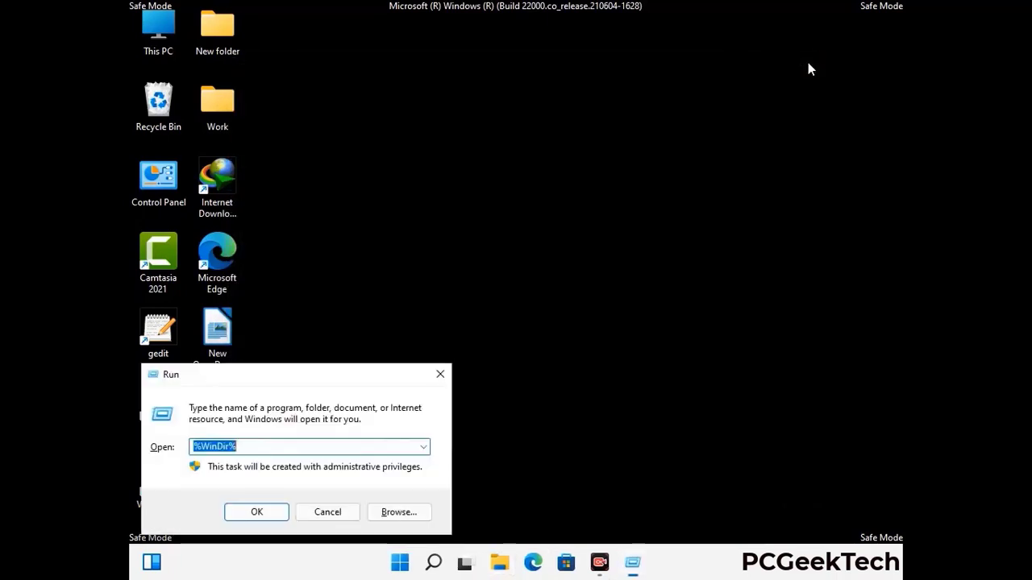
{"action": "left_click_drag", "start_coordinate": [341, 377], "coordinate": [587, 138]}
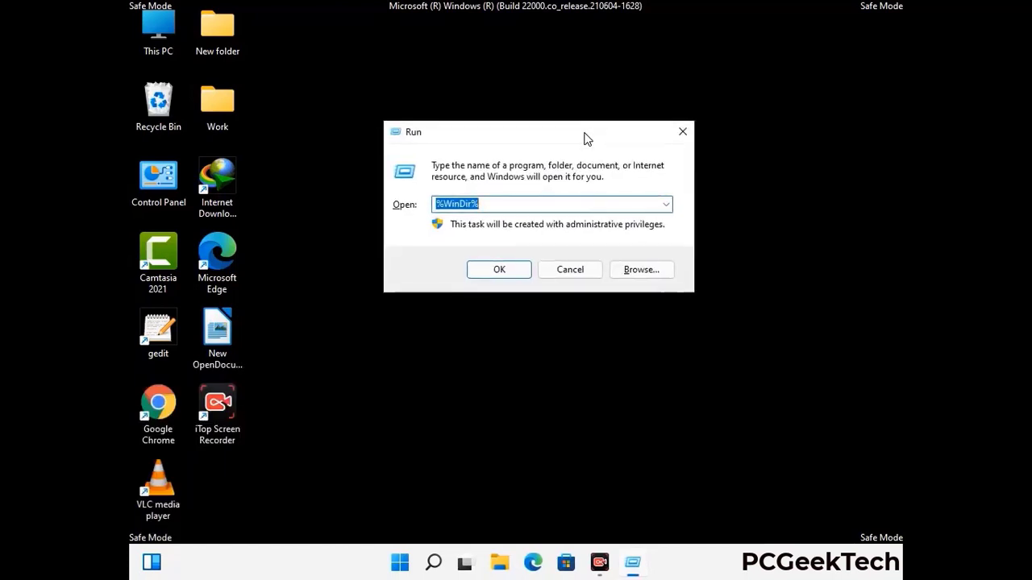
{"action": "type", "text": "%temp%"}
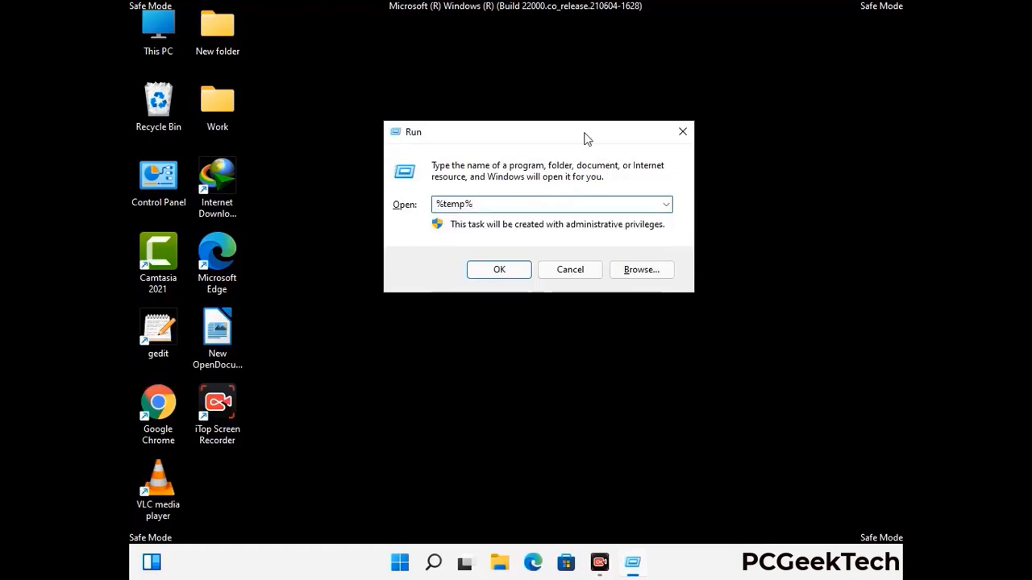
{"action": "left_click", "coordinate": [515, 269]}
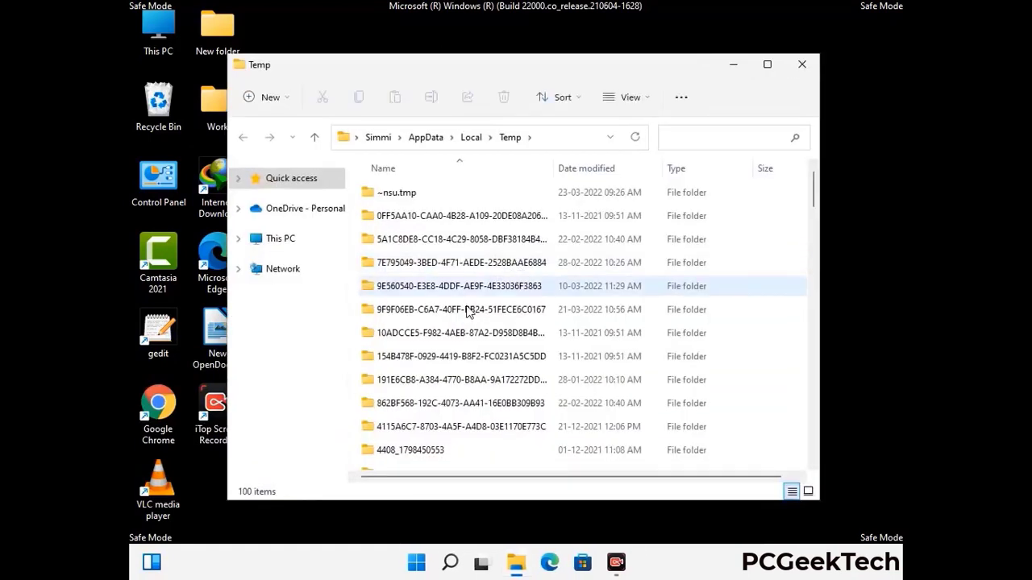
- Select and delete all 100 items in Temp, then close the window
{"action": "left_click", "coordinate": [468, 310]}
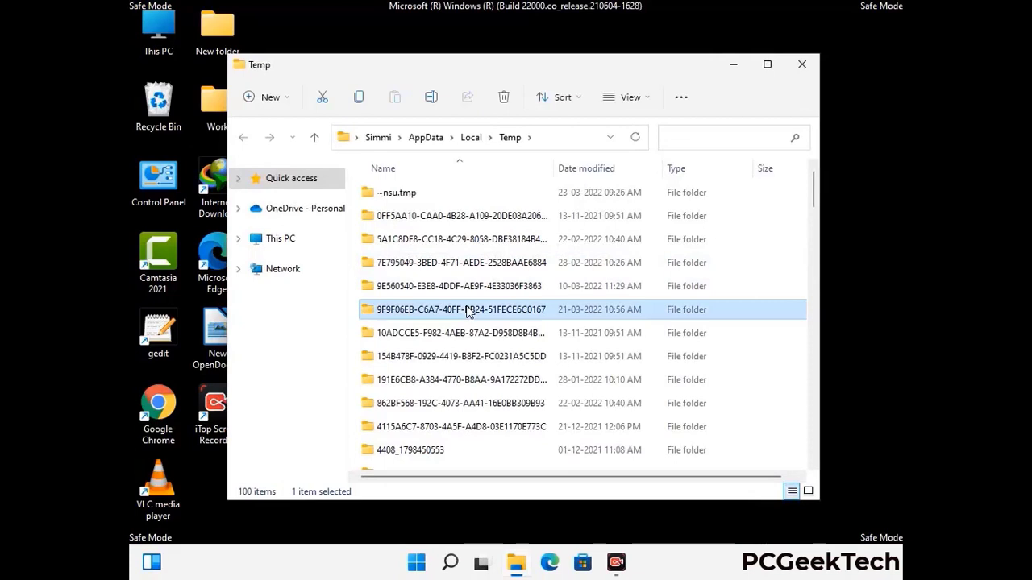
{"action": "key", "text": "ctrl+a"}
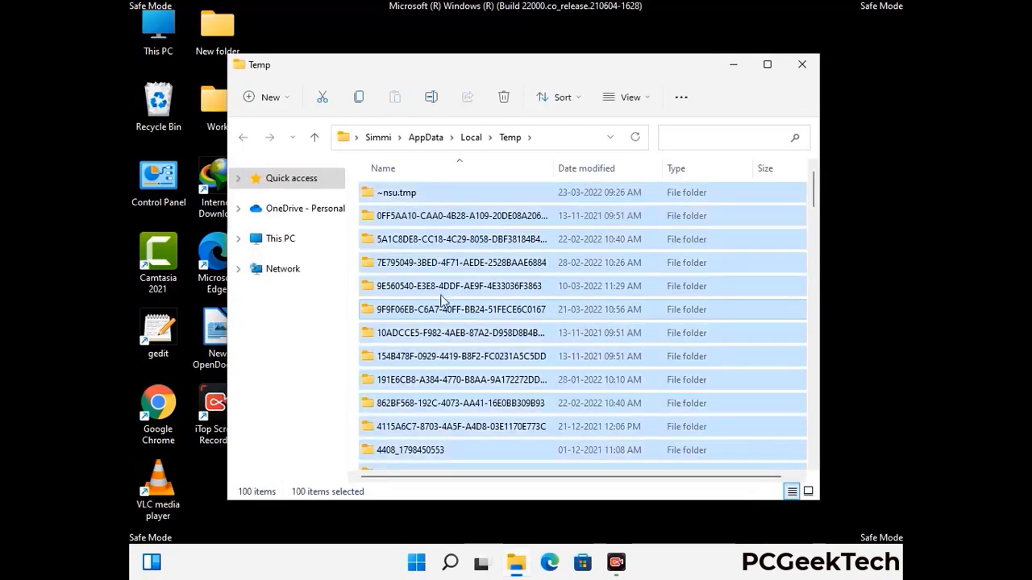
{"action": "left_click", "coordinate": [504, 98]}
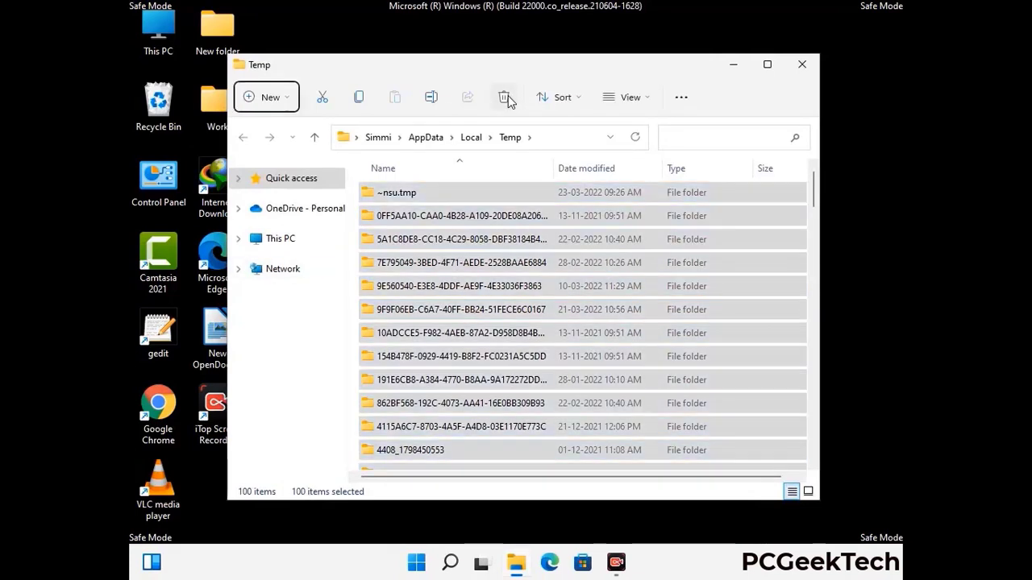
{"action": "left_click", "coordinate": [801, 64]}
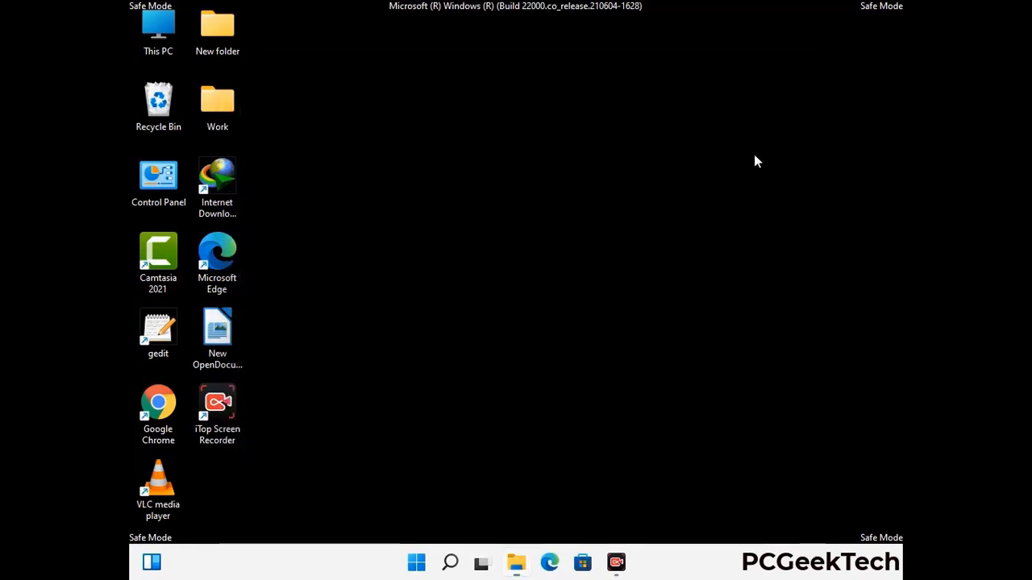
- Run 'temp' to open C:\Windows\Temp, delete all six items, and close the window
{"action": "key", "text": "super+r"}
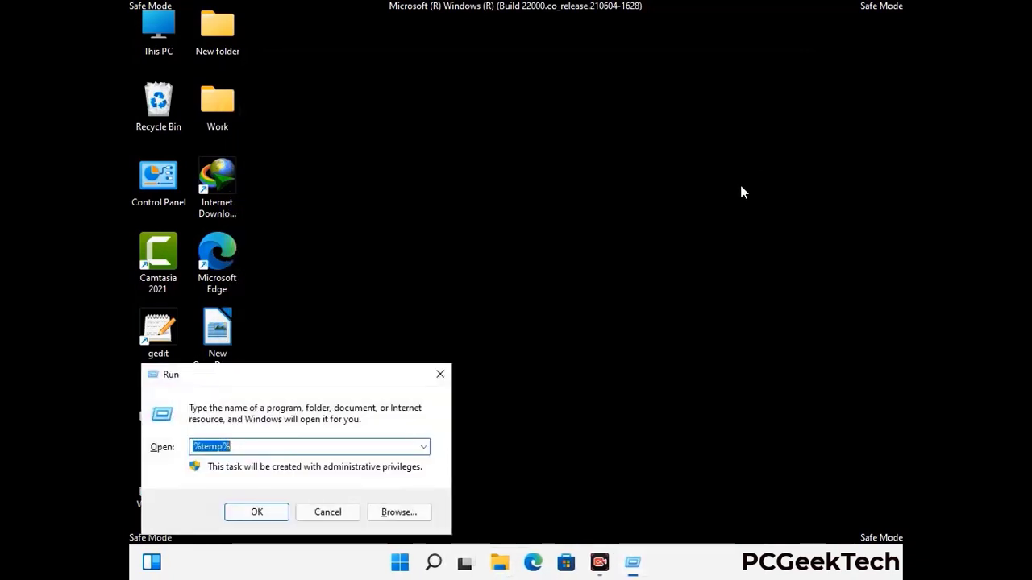
{"action": "left_click_drag", "start_coordinate": [351, 374], "coordinate": [587, 151]}
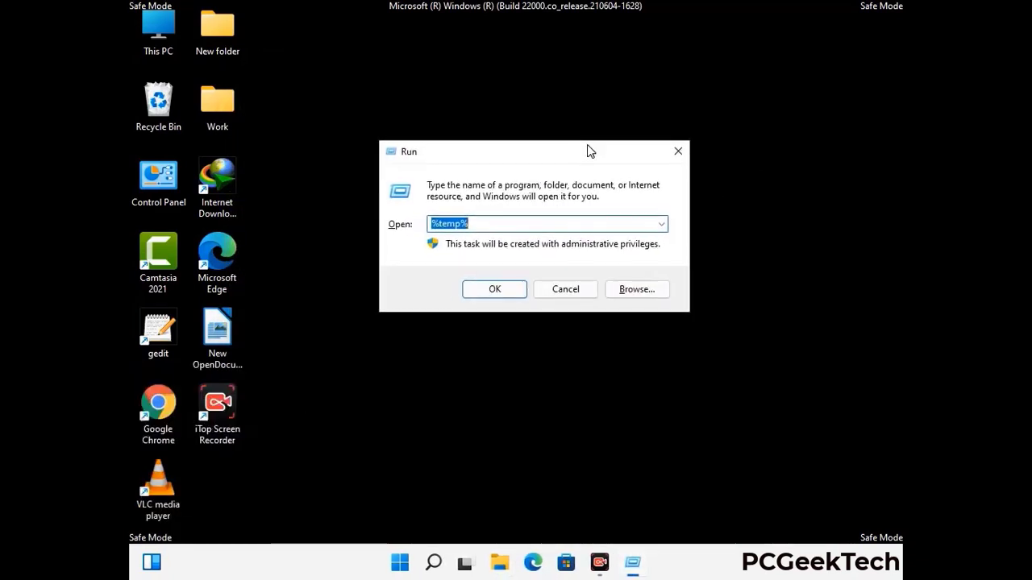
{"action": "type", "text": "temp"}
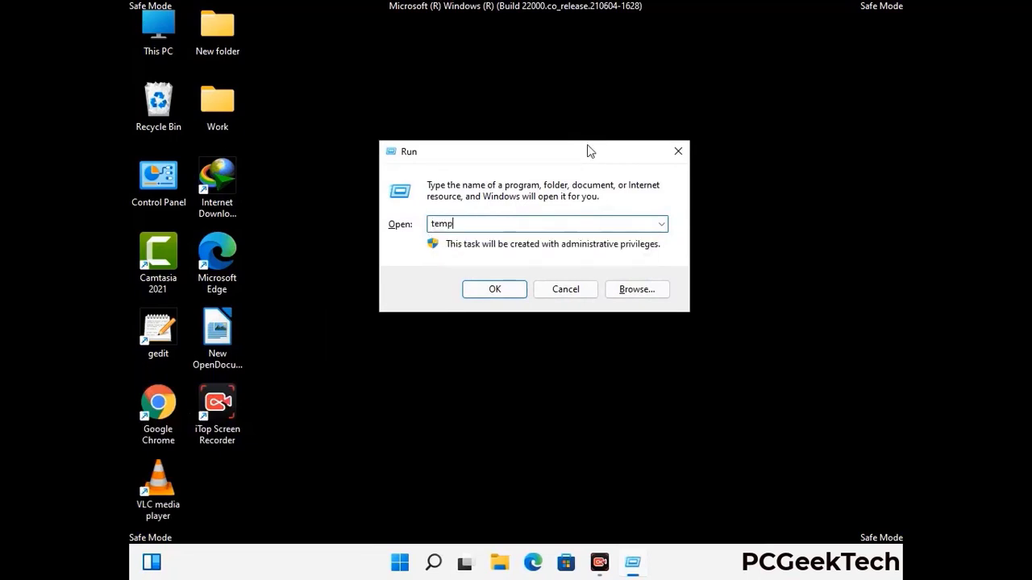
{"action": "key", "text": "Return"}
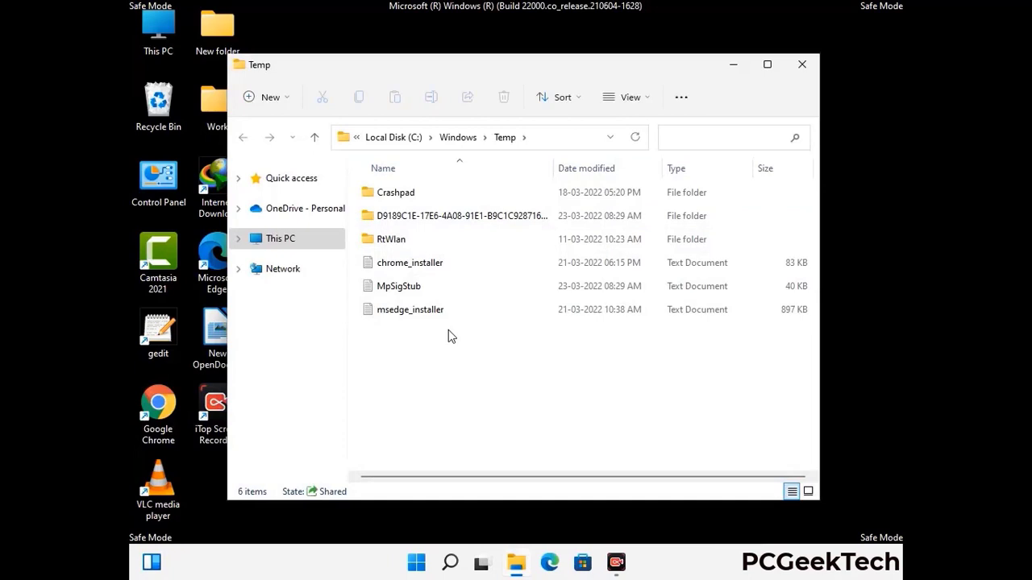
{"action": "key", "text": "ctrl+a"}
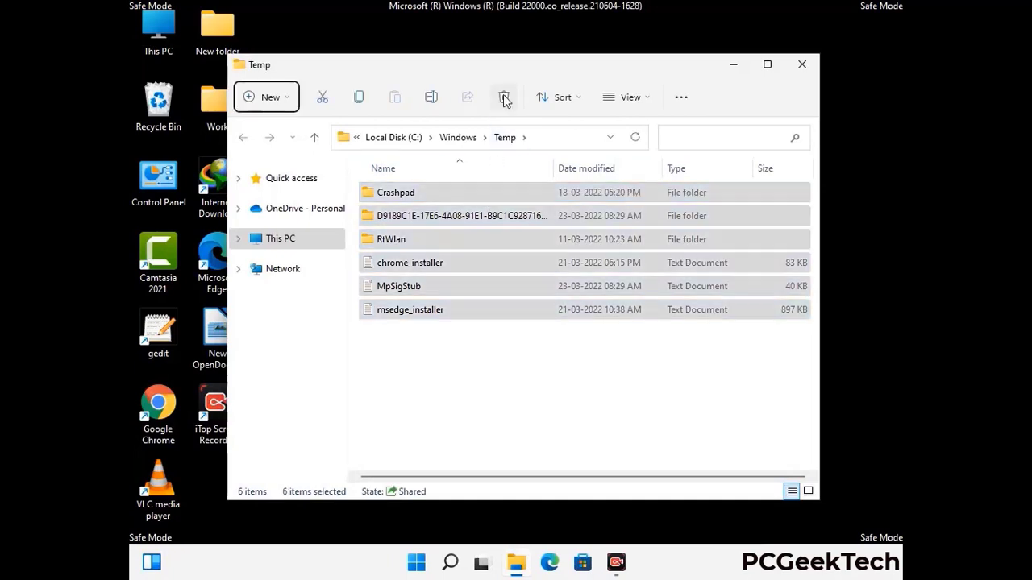
{"action": "left_click", "coordinate": [504, 97]}
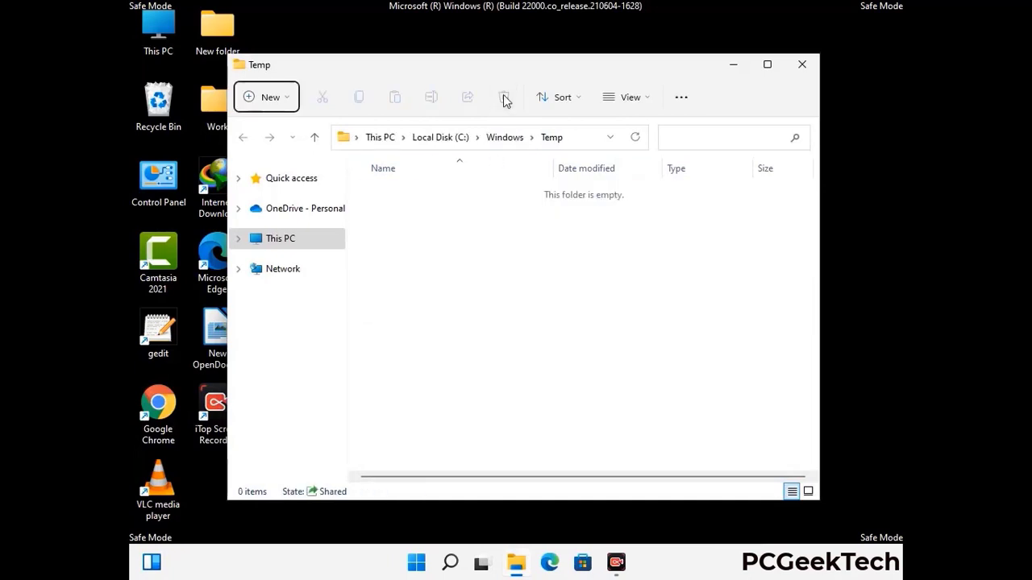
{"action": "left_click", "coordinate": [802, 66]}
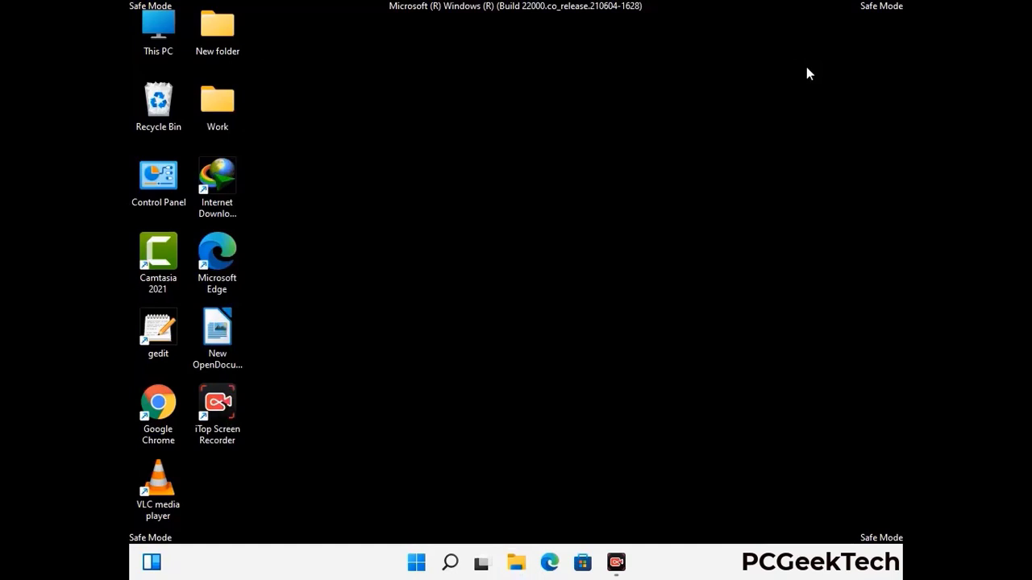
- Launch Registry Editor with the regedit command
{"action": "key", "text": "super+r"}
{"action": "left_click_drag", "start_coordinate": [315, 376], "coordinate": [537, 129]}
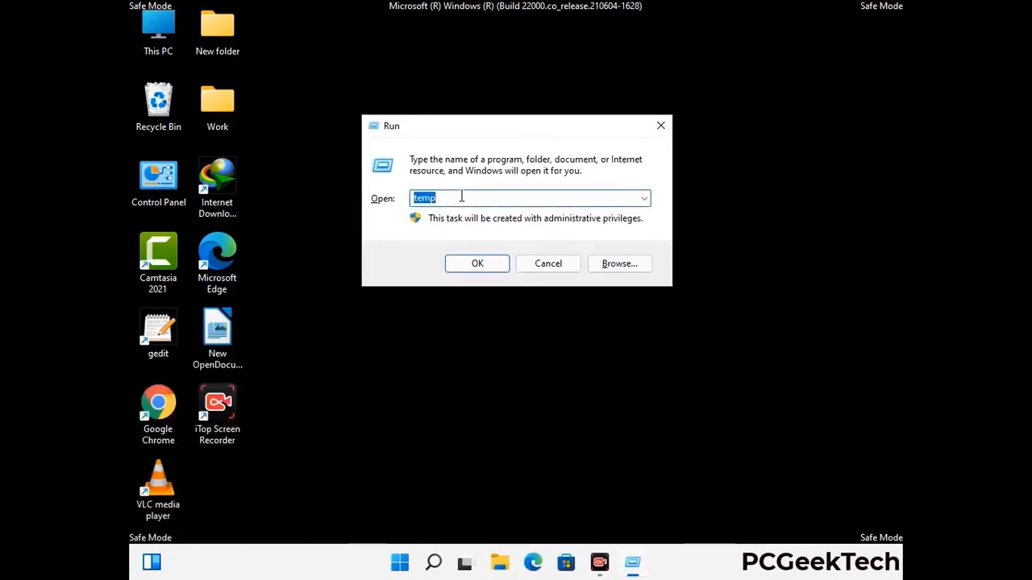
{"action": "type", "text": "regedit"}
{"action": "key", "text": "Return"}
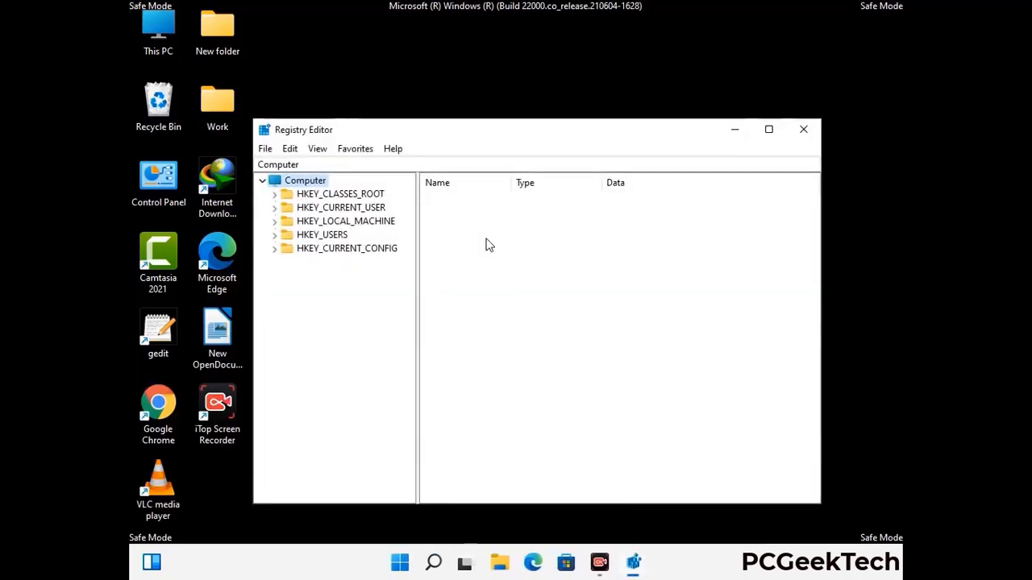
- Expand HKEY_CURRENT_USER > Software > Microsoft in the registry tree
{"action": "left_click", "coordinate": [344, 221]}
{"action": "left_click", "coordinate": [274, 207]}
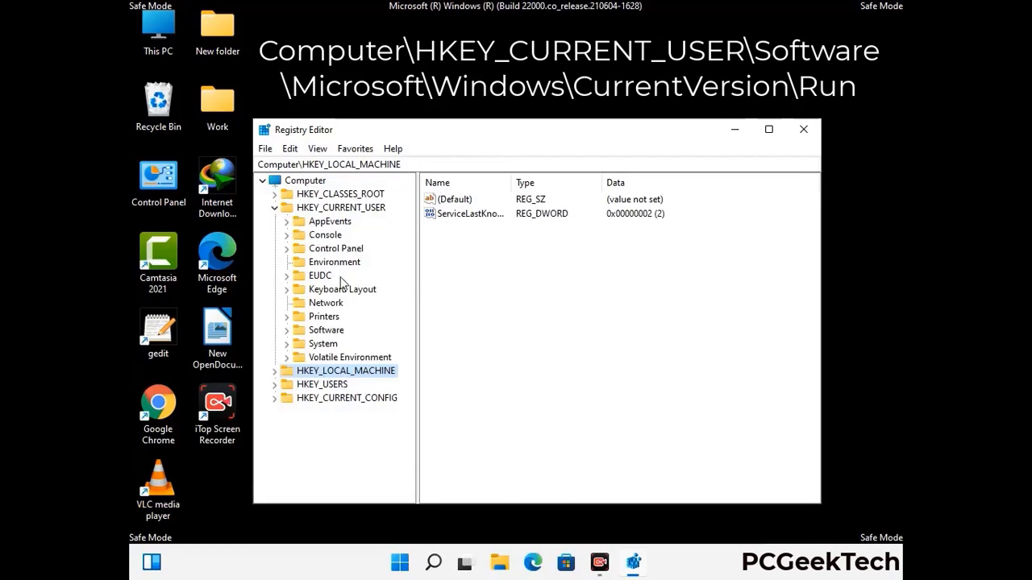
{"action": "left_click", "coordinate": [321, 332]}
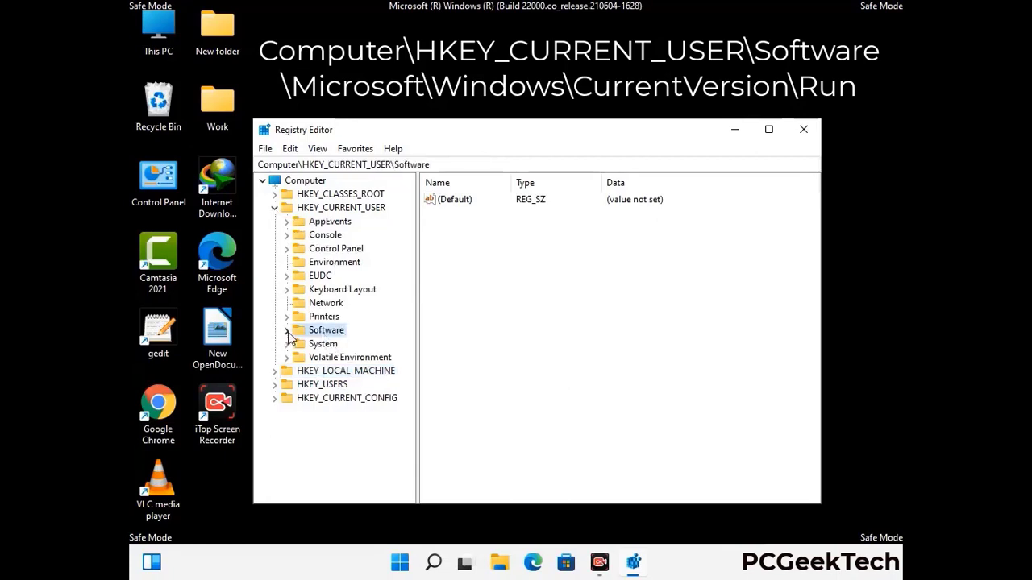
{"action": "left_click", "coordinate": [286, 331]}
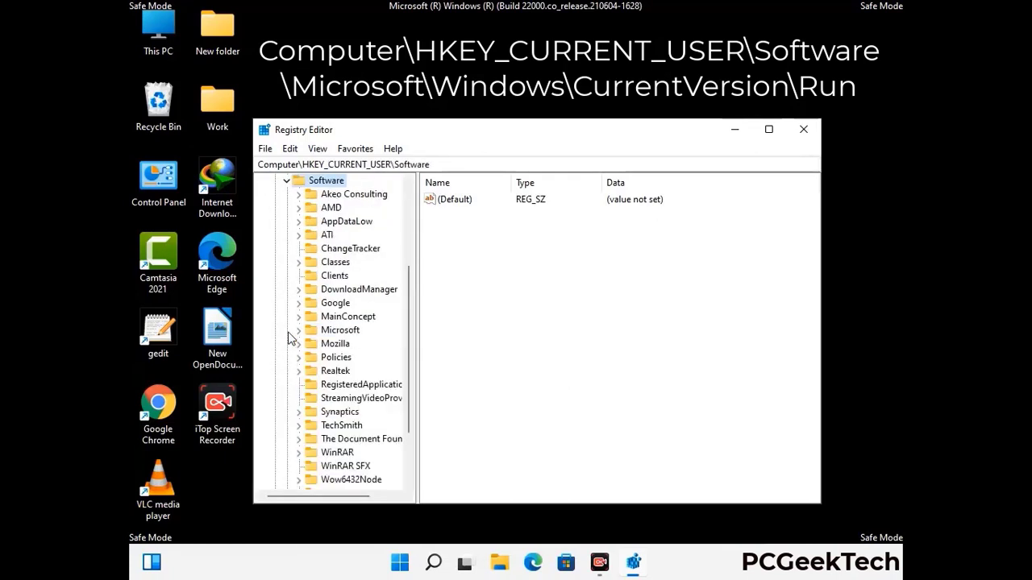
{"action": "double_click", "coordinate": [337, 331]}
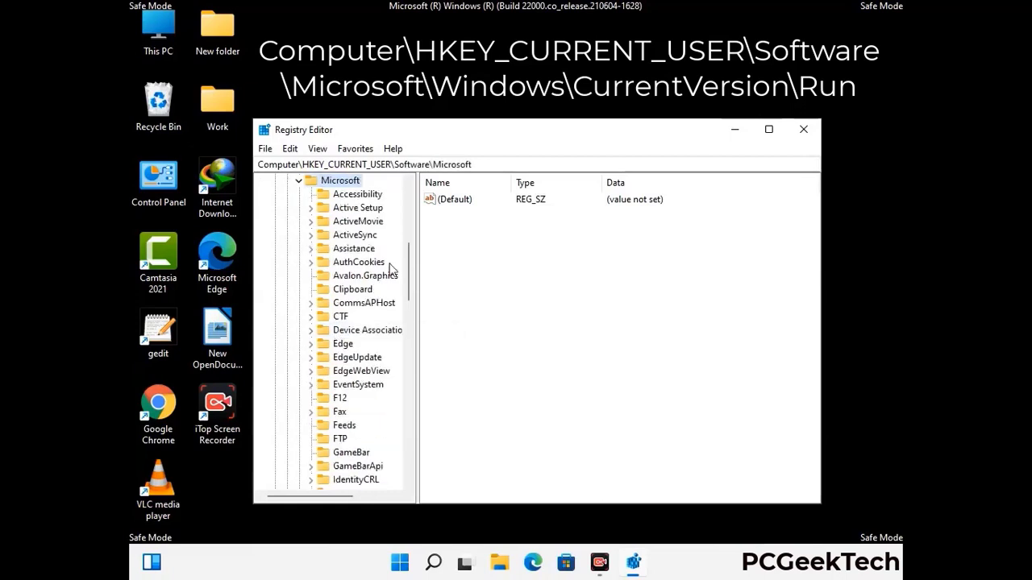
- Open Windows > CurrentVersion and select the Run key to list its startup values
{"action": "scroll", "coordinate": [373, 353], "scroll_direction": "down", "scroll_amount": 2}
{"action": "scroll", "coordinate": [373, 353], "scroll_direction": "down", "scroll_amount": 2}
{"action": "scroll", "coordinate": [373, 353], "scroll_direction": "down", "scroll_amount": 1}
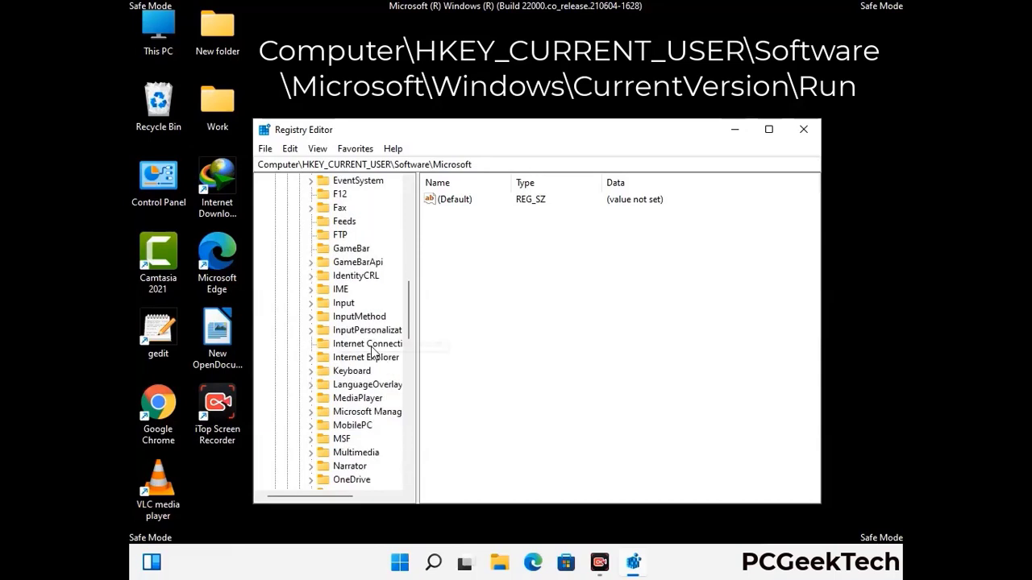
{"action": "scroll", "coordinate": [373, 353], "scroll_direction": "down", "scroll_amount": 2}
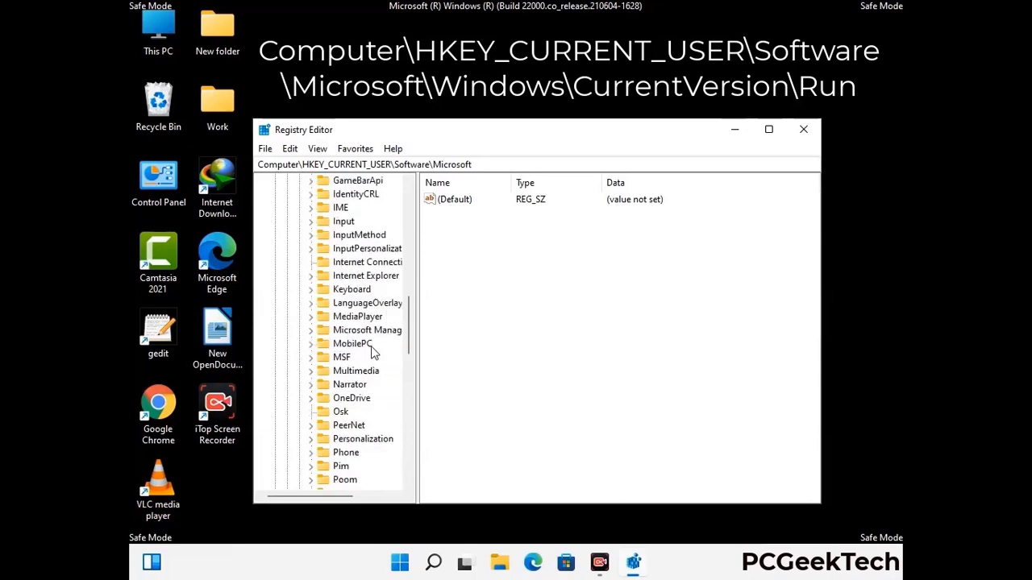
{"action": "scroll", "coordinate": [373, 353], "scroll_direction": "down", "scroll_amount": 7}
{"action": "scroll", "coordinate": [373, 353], "scroll_direction": "down", "scroll_amount": 3}
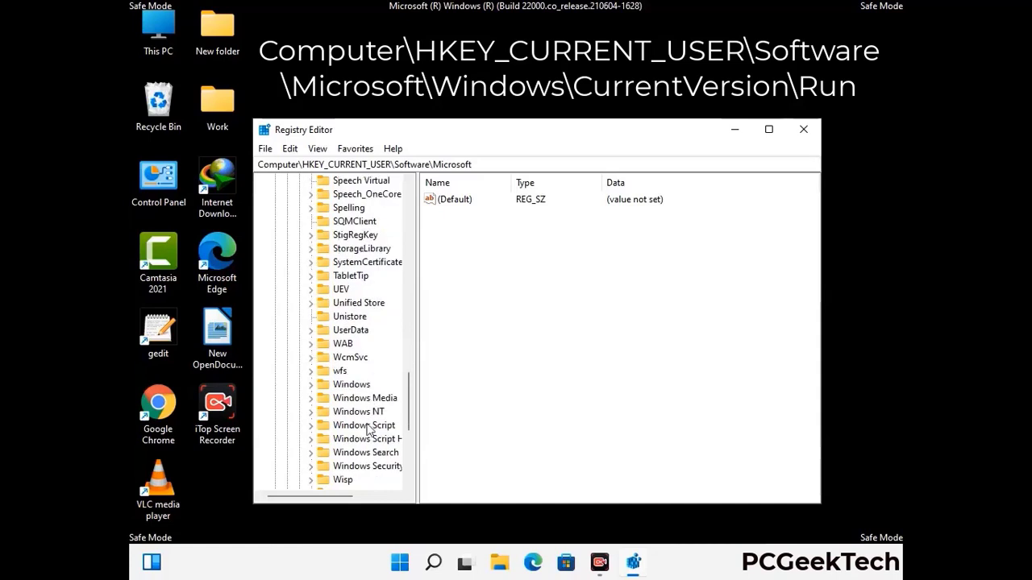
{"action": "double_click", "coordinate": [362, 386]}
{"action": "scroll", "coordinate": [373, 377], "scroll_direction": "down", "scroll_amount": 1}
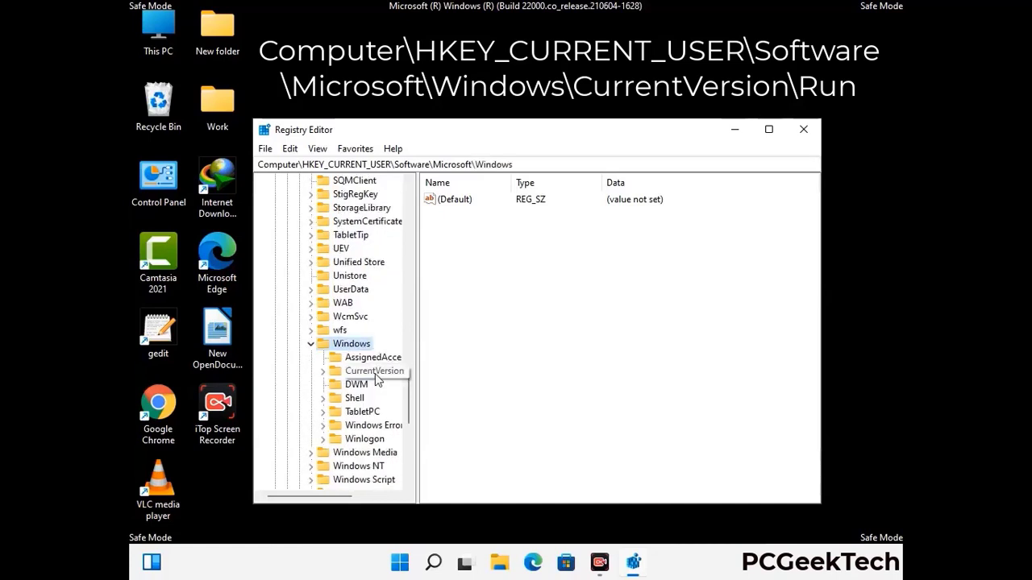
{"action": "double_click", "coordinate": [374, 372]}
{"action": "scroll", "coordinate": [371, 354], "scroll_direction": "down", "scroll_amount": 5}
{"action": "scroll", "coordinate": [369, 351], "scroll_direction": "down", "scroll_amount": 4}
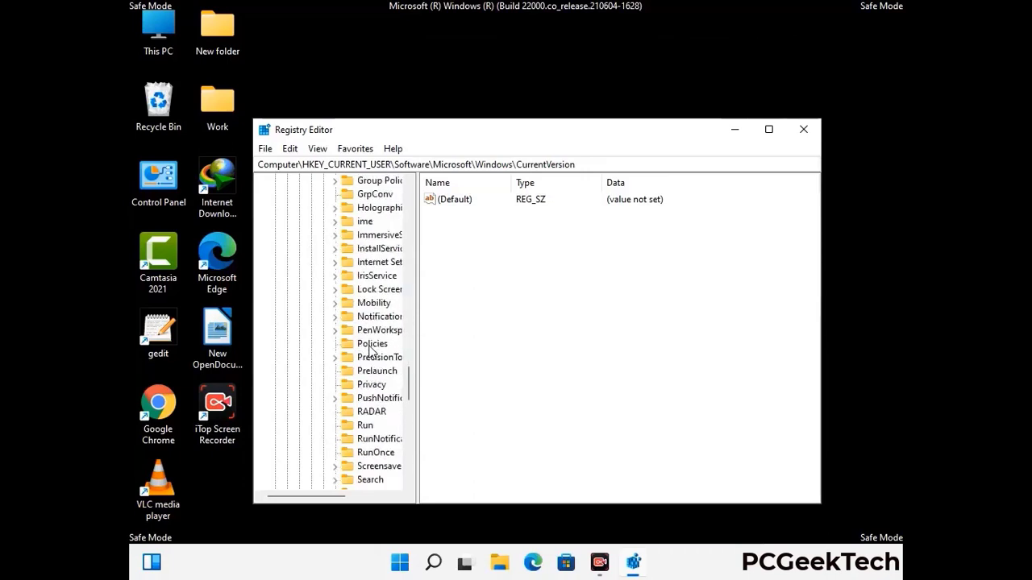
{"action": "scroll", "coordinate": [371, 351], "scroll_direction": "down", "scroll_amount": 1}
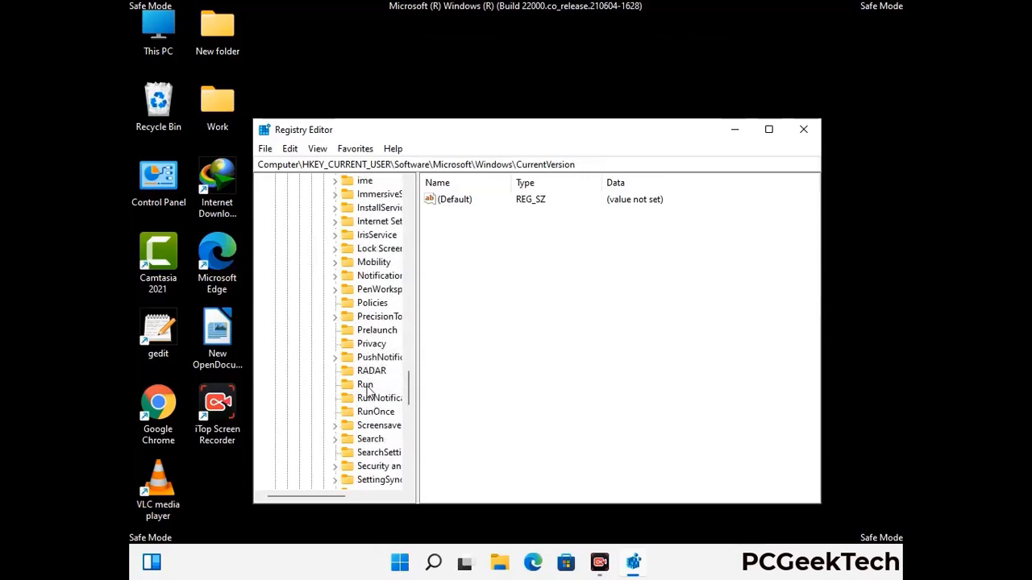
{"action": "left_click", "coordinate": [365, 385]}
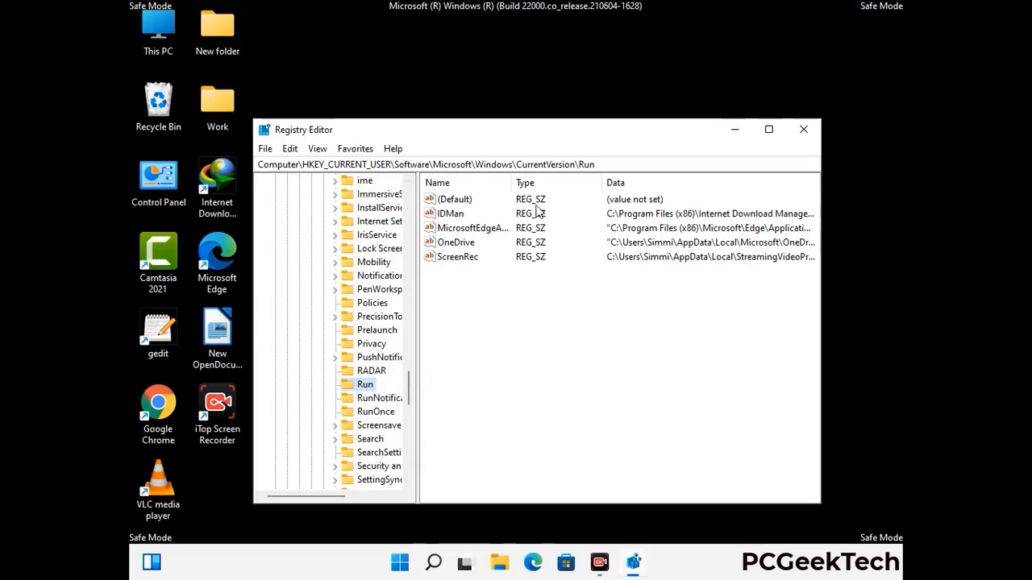
- Delete the ScreenRec value from the Run key and confirm the deletion
{"action": "left_click", "coordinate": [456, 258]}
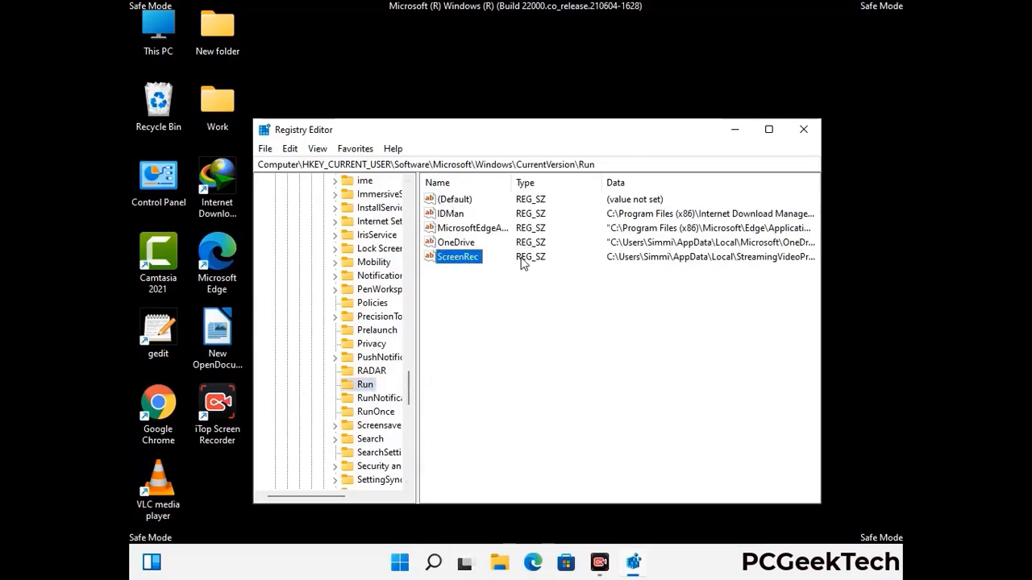
{"action": "left_click", "coordinate": [461, 258]}
{"action": "key", "text": "Return"}
{"action": "right_click", "coordinate": [466, 263]}
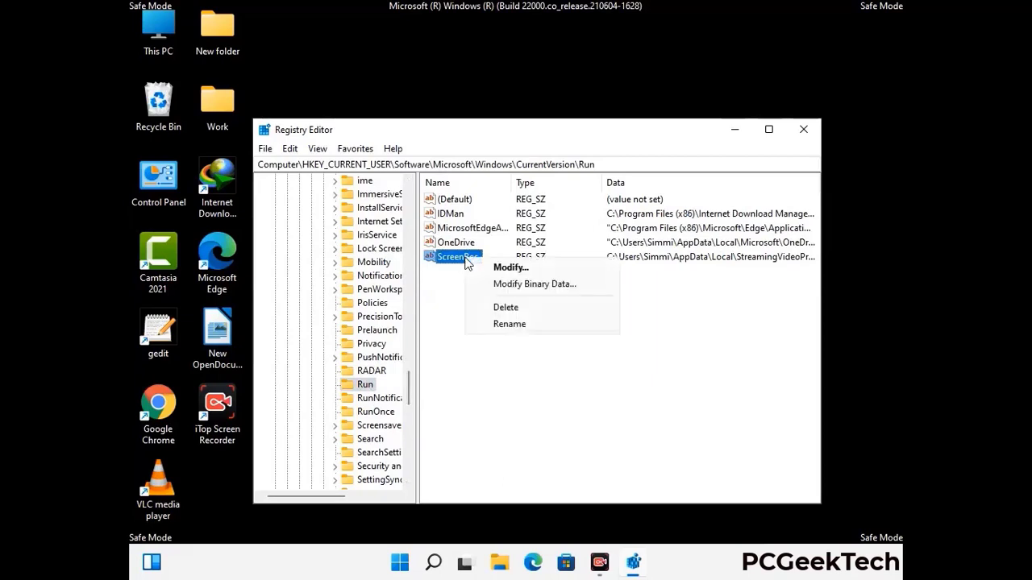
{"action": "left_click", "coordinate": [495, 306]}
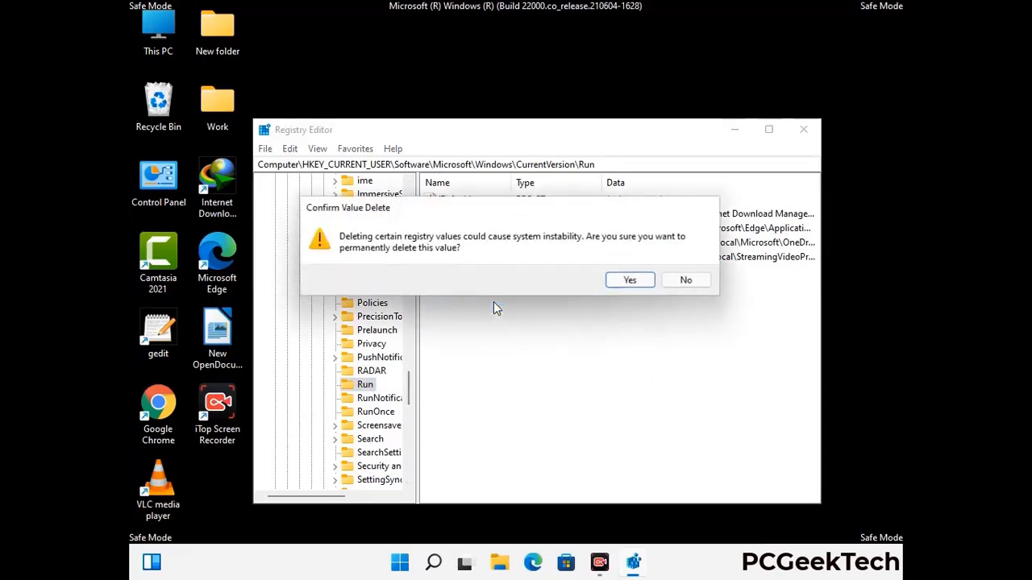
{"action": "left_click", "coordinate": [630, 281]}
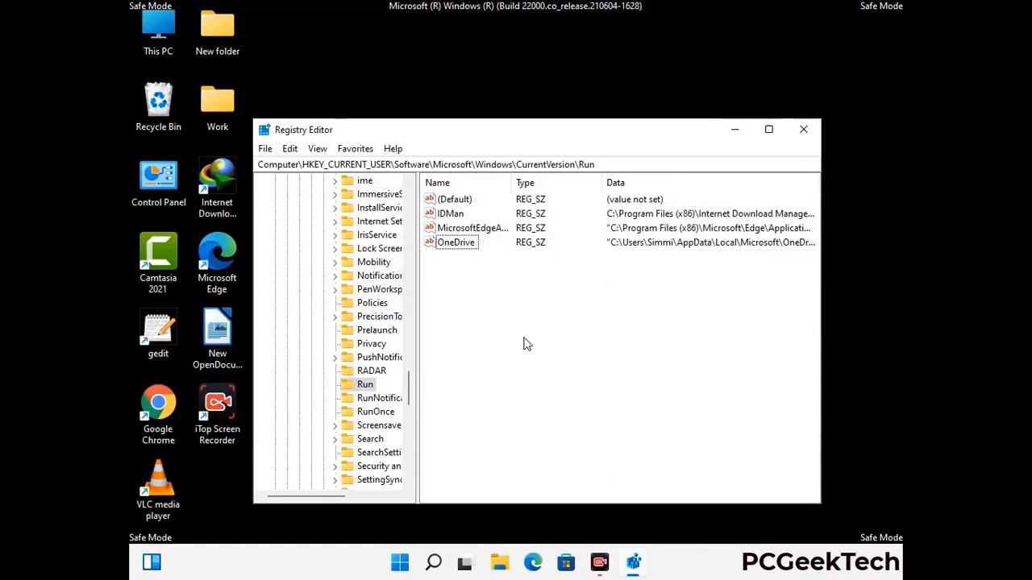
- Search the registry for 'Virus Nam', then cancel the search
{"action": "key", "text": "ctrl+f"}
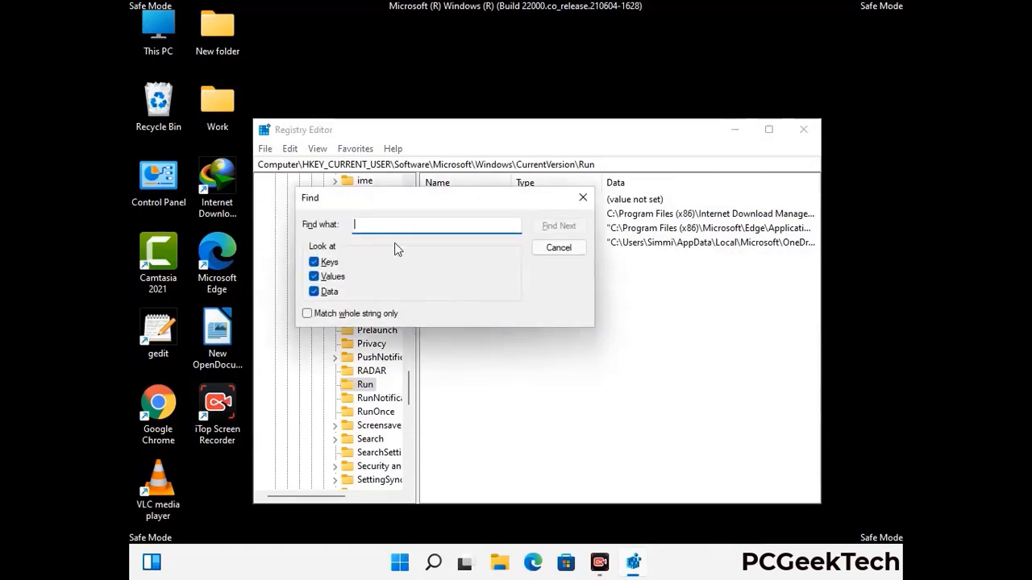
{"action": "type", "text": "Virus Name"}
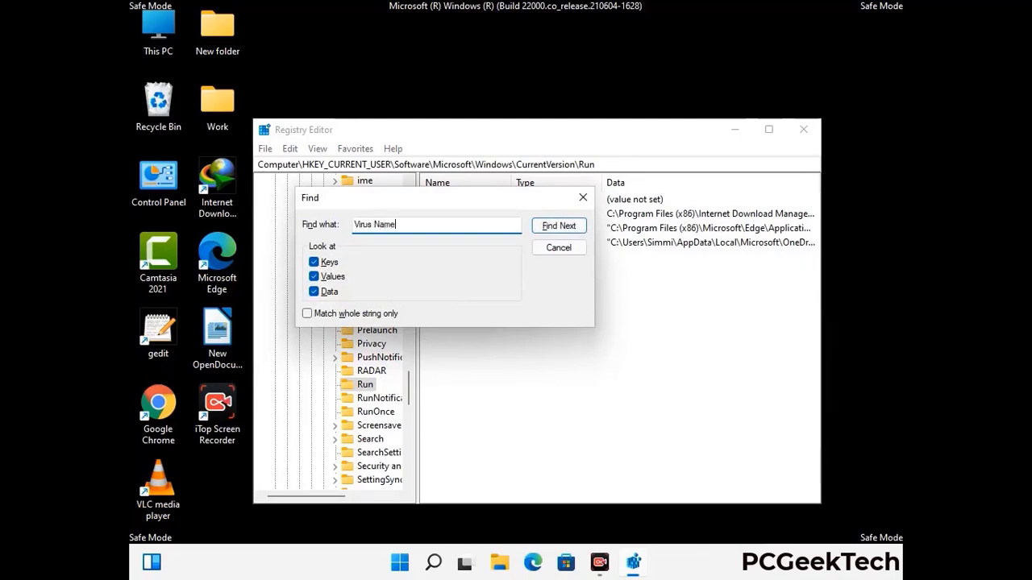
{"action": "left_click", "coordinate": [546, 230]}
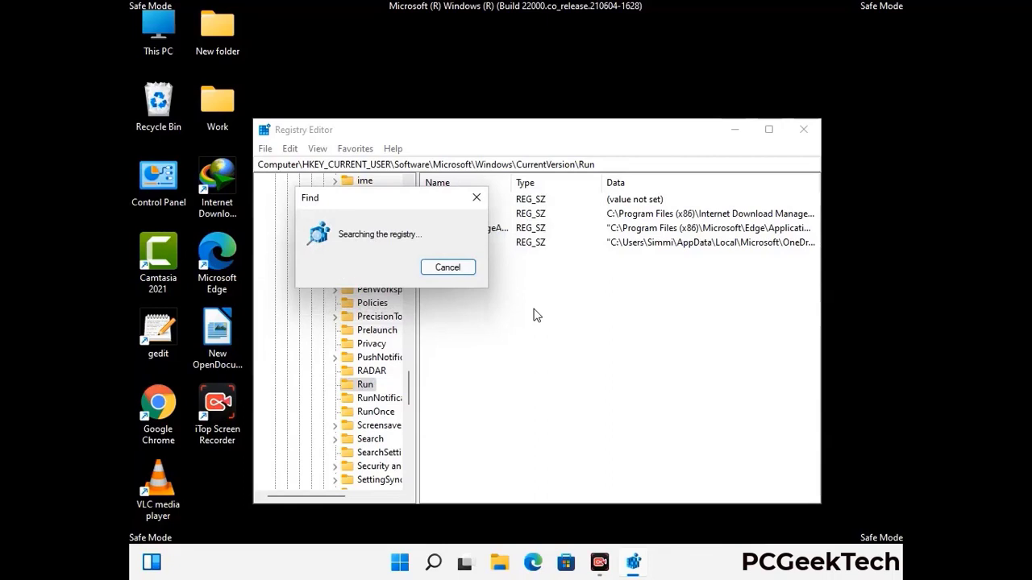
{"action": "left_click", "coordinate": [483, 199]}
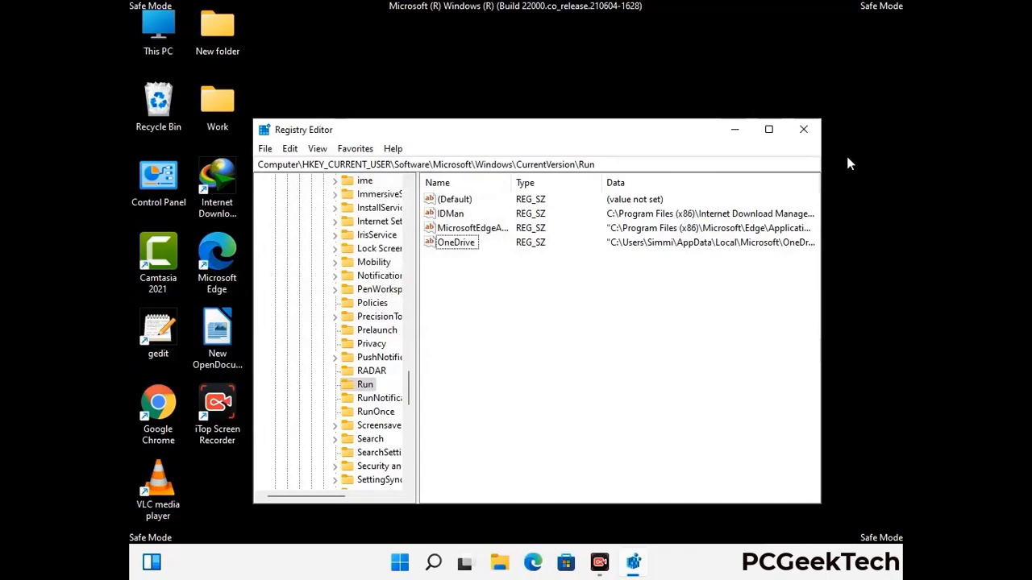
- Close Registry Editor, launch msconfig, and uncheck Safe boot on the Boot tab
{"action": "left_click", "coordinate": [803, 129]}
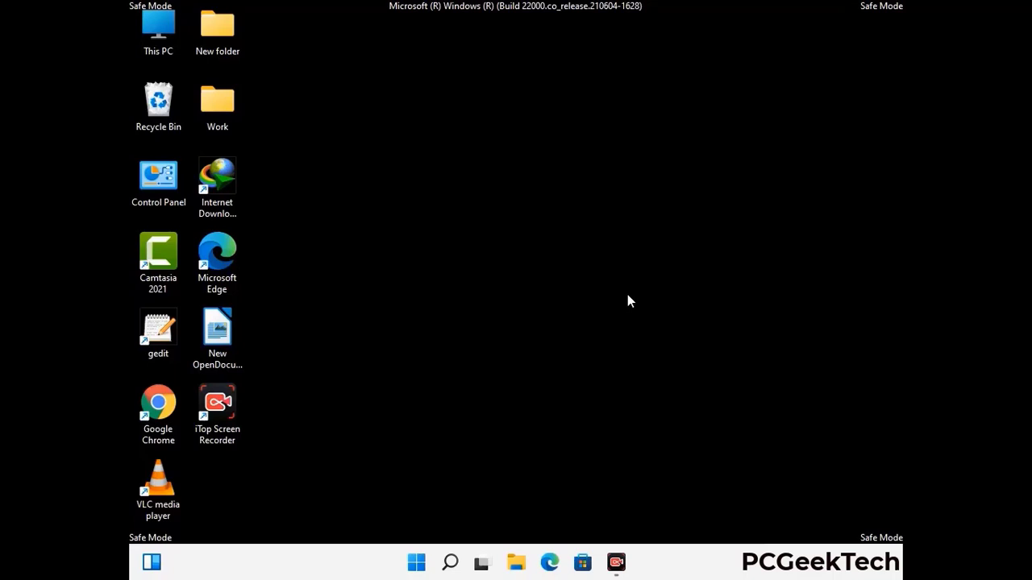
{"action": "key", "text": "super+r"}
{"action": "left_click_drag", "start_coordinate": [299, 374], "coordinate": [527, 158]}
{"action": "type", "text": "ms"}
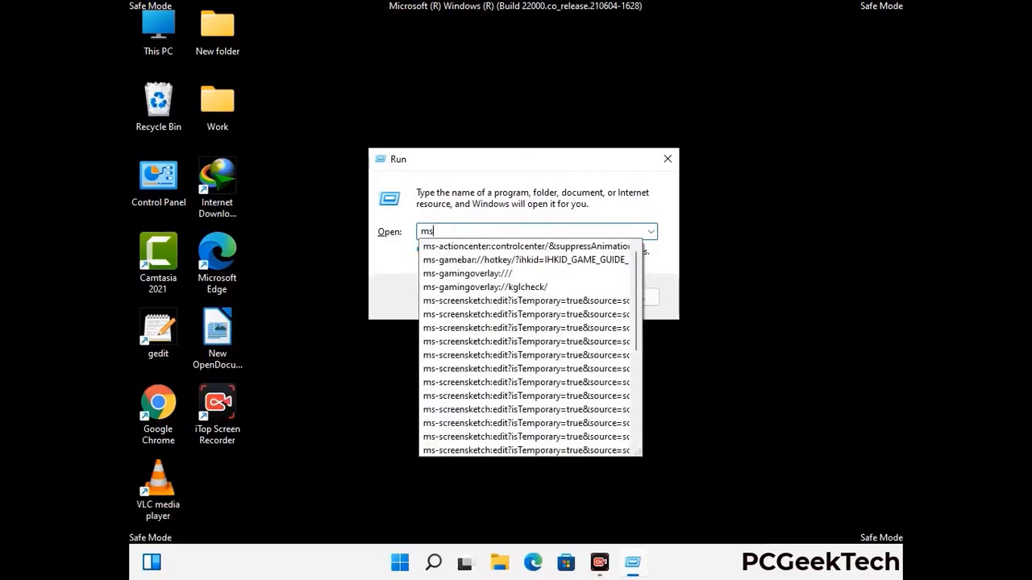
{"action": "type", "text": "config"}
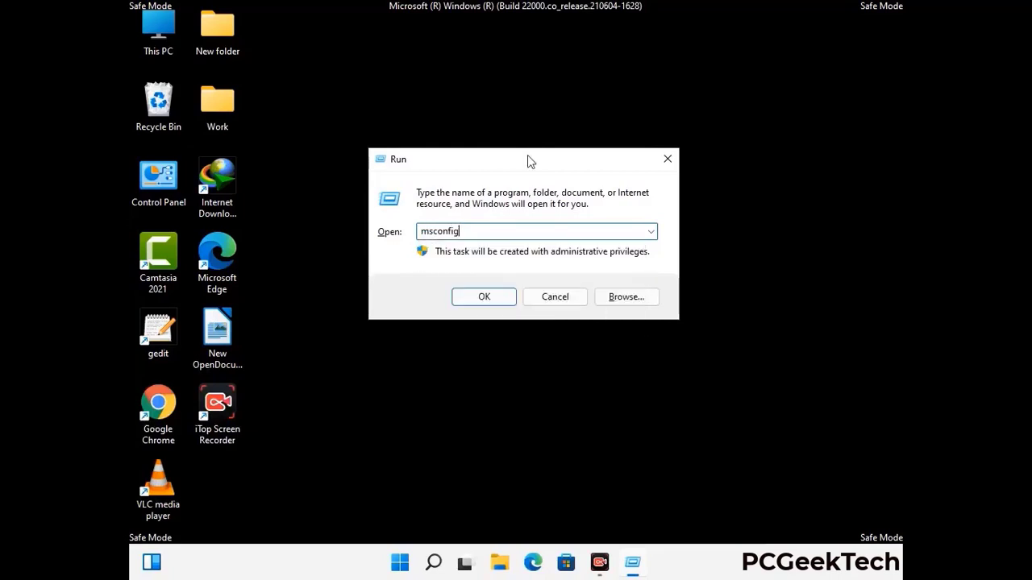
{"action": "left_click", "coordinate": [477, 295]}
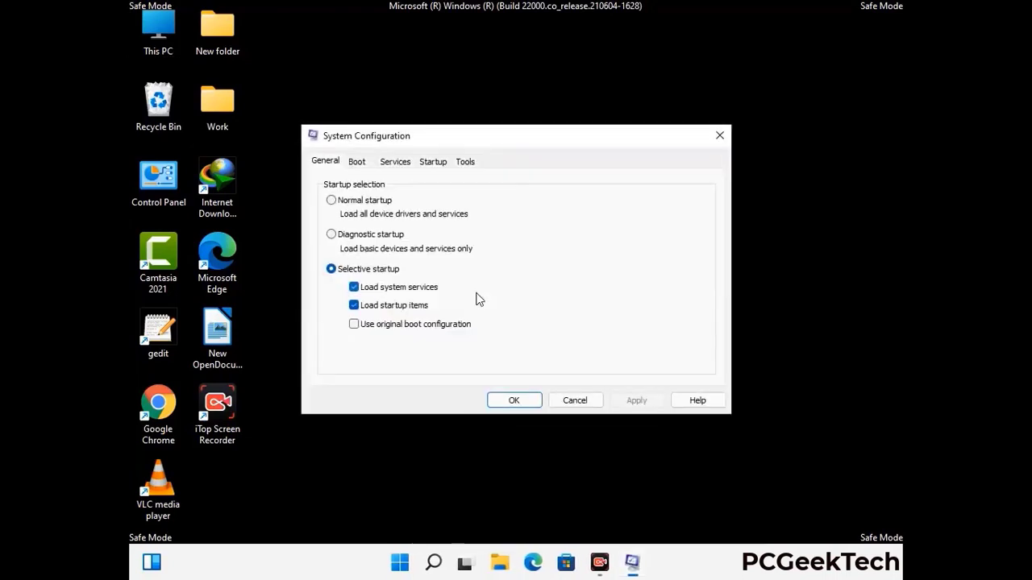
{"action": "left_click", "coordinate": [356, 161]}
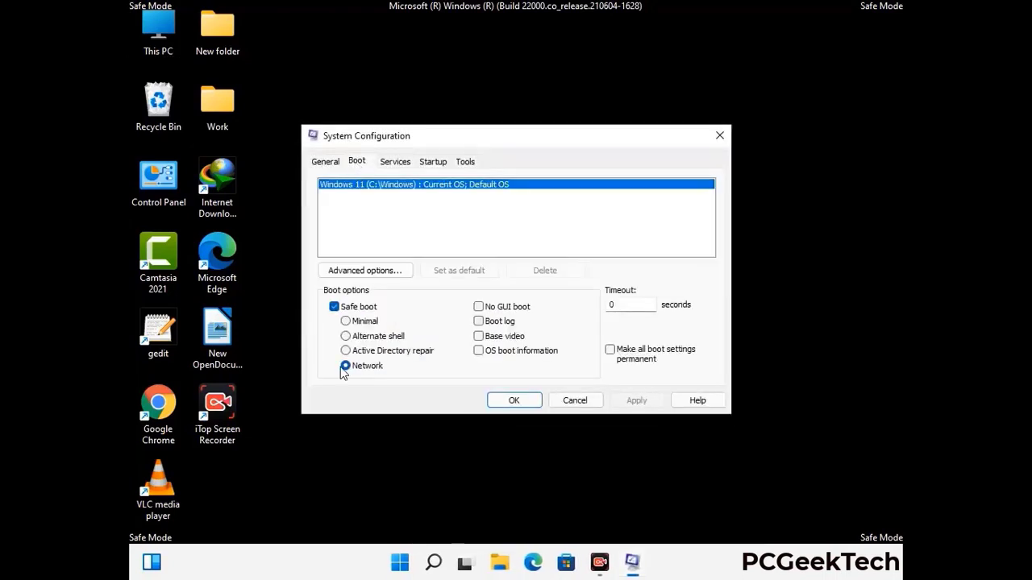
{"action": "left_click", "coordinate": [334, 308]}
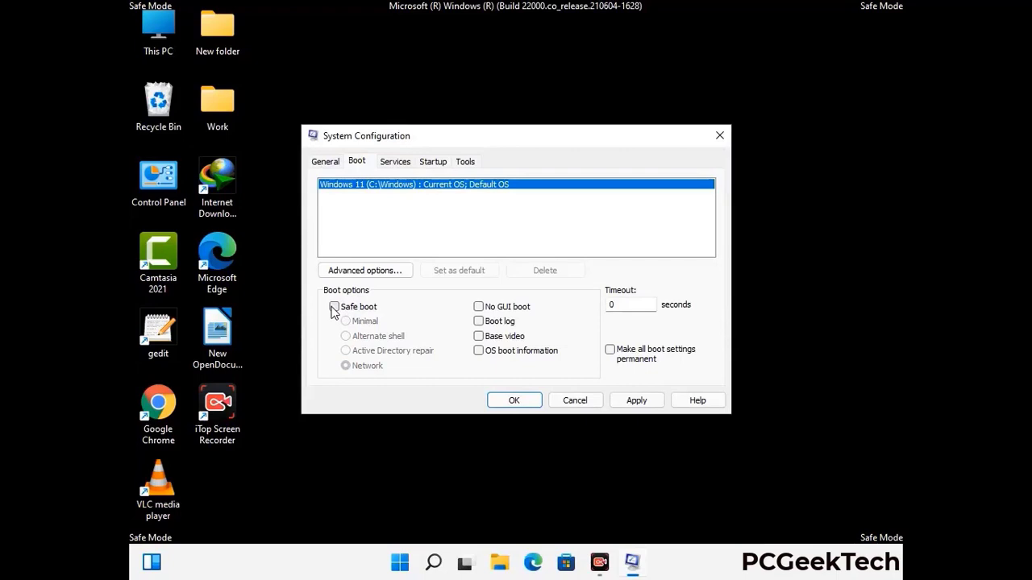